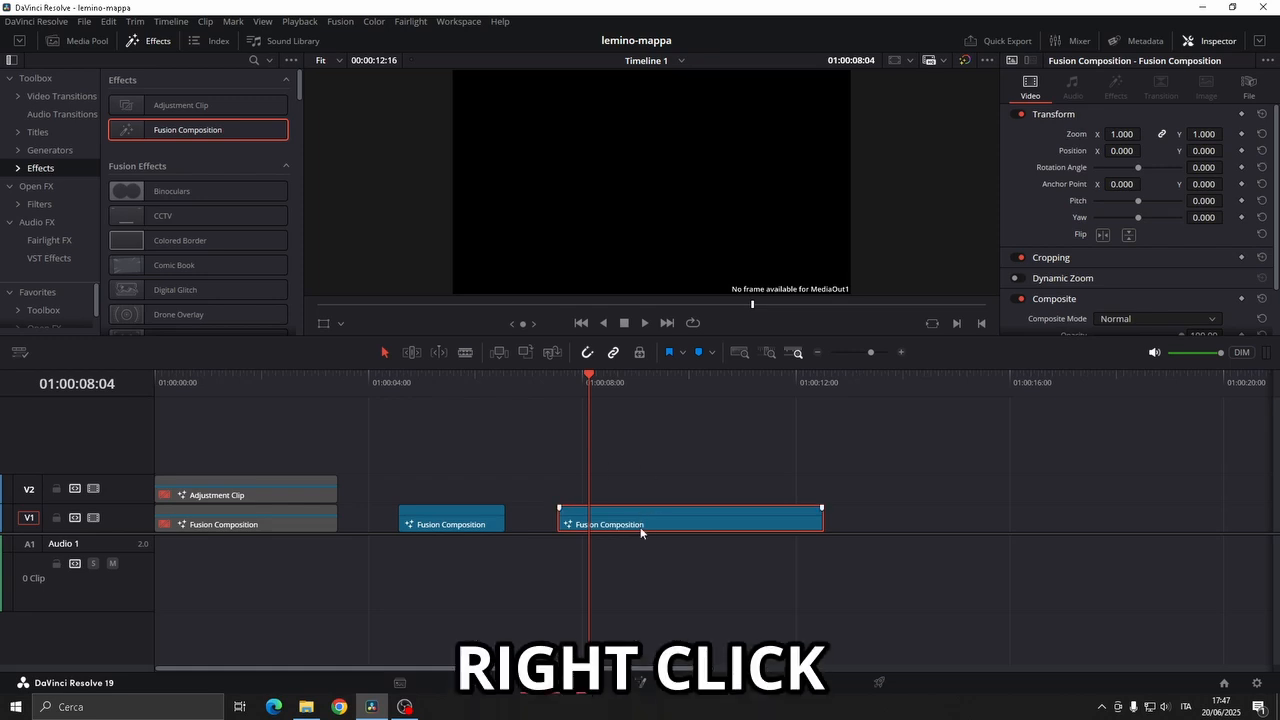
Step: Open the Fusion composition clip at the playhead on the Fusion page
{"action": "right_click", "coordinate": [645, 519]}
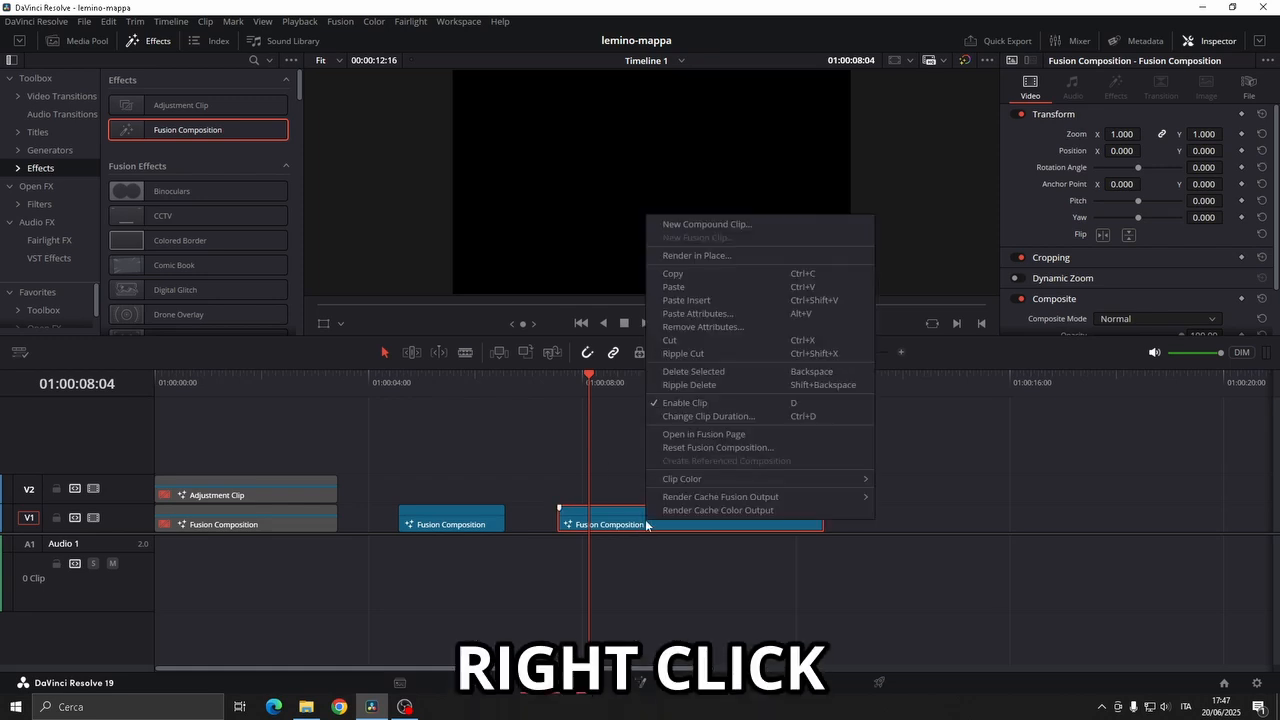
{"action": "left_click", "coordinate": [710, 447]}
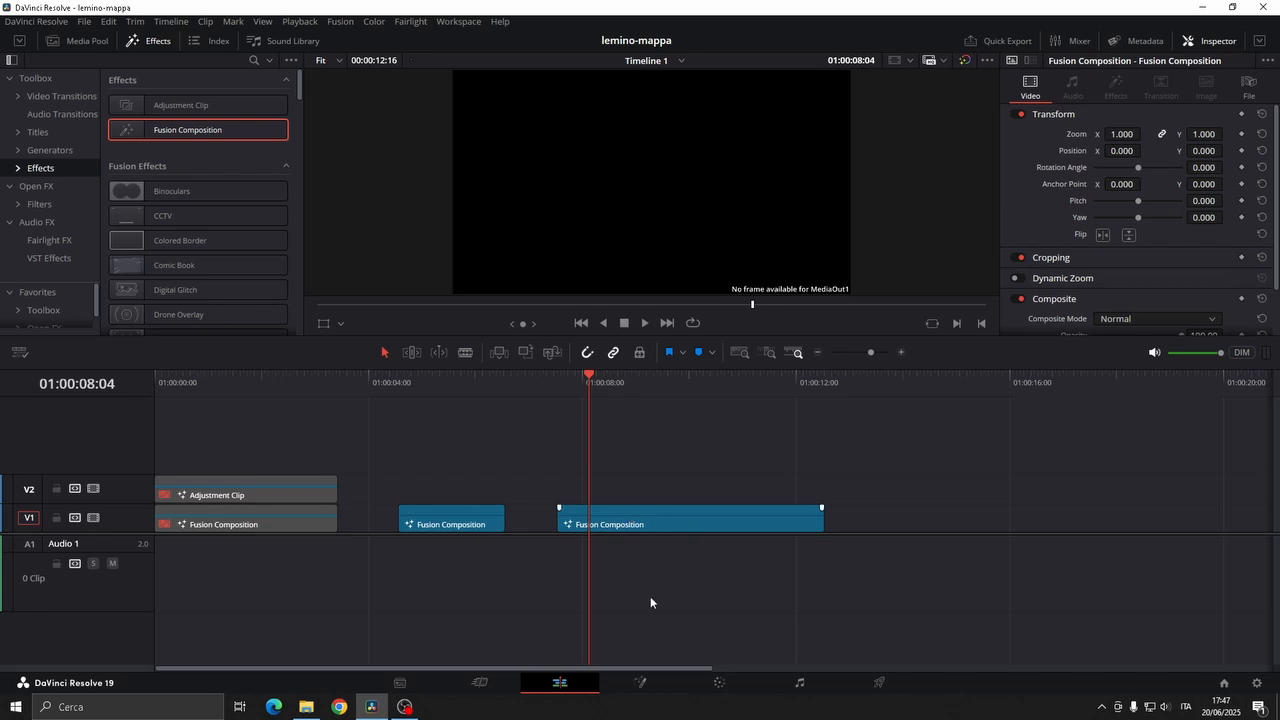
{"action": "left_click", "coordinate": [645, 689]}
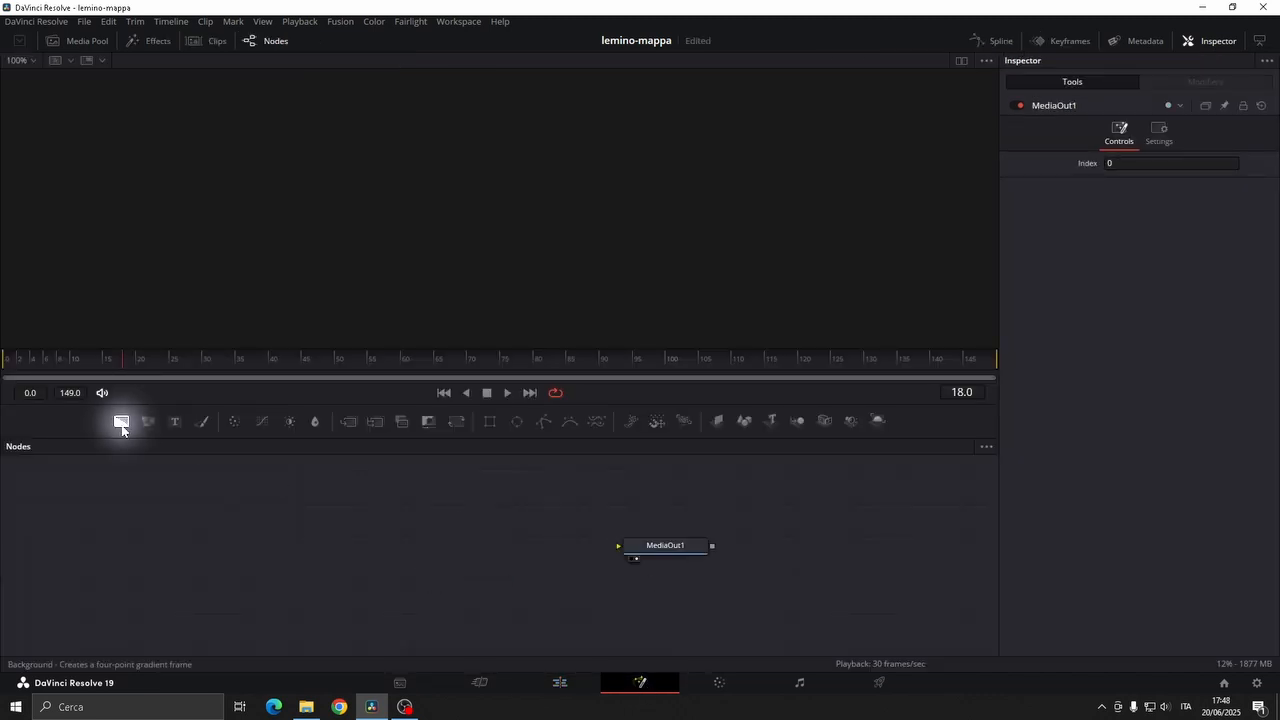
Step: Connect a Background node to MediaOut1, and merge a second Background masked by a Rectangle over it
{"action": "left_click_drag", "start_coordinate": [121, 420], "coordinate": [662, 549]}
{"action": "left_click", "coordinate": [184, 555]}
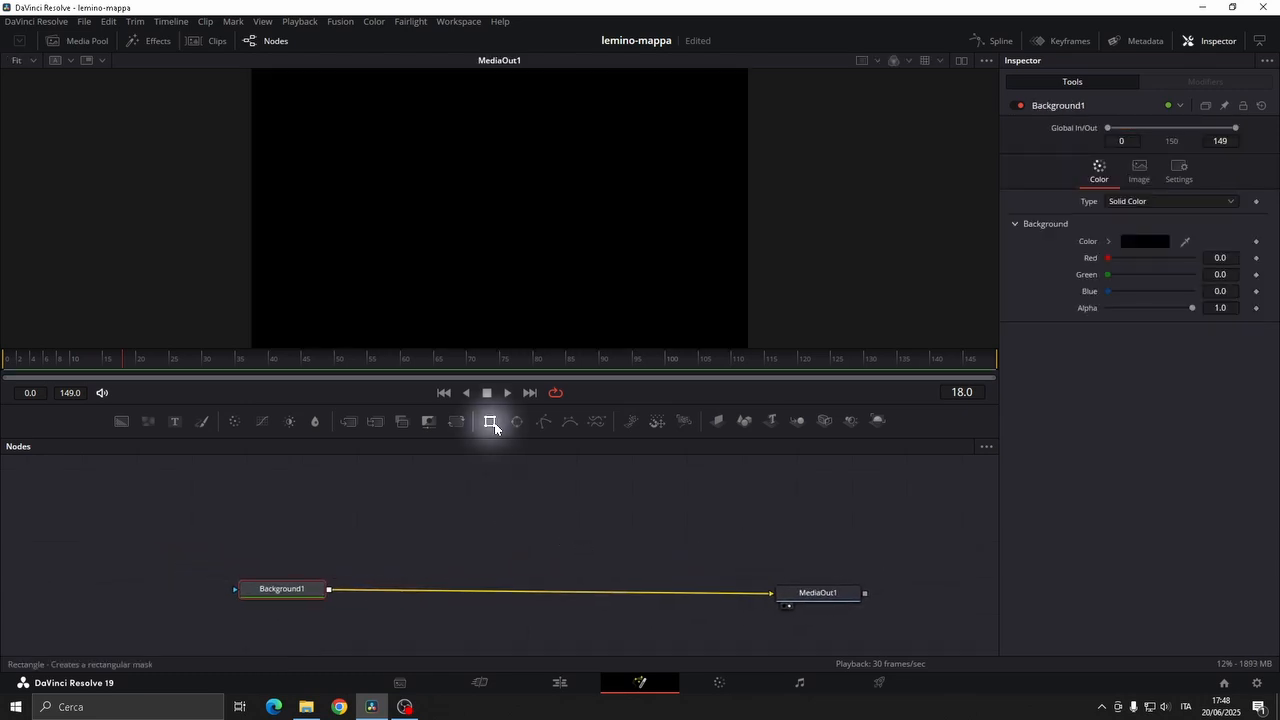
{"action": "left_click_drag", "start_coordinate": [490, 421], "coordinate": [490, 486]}
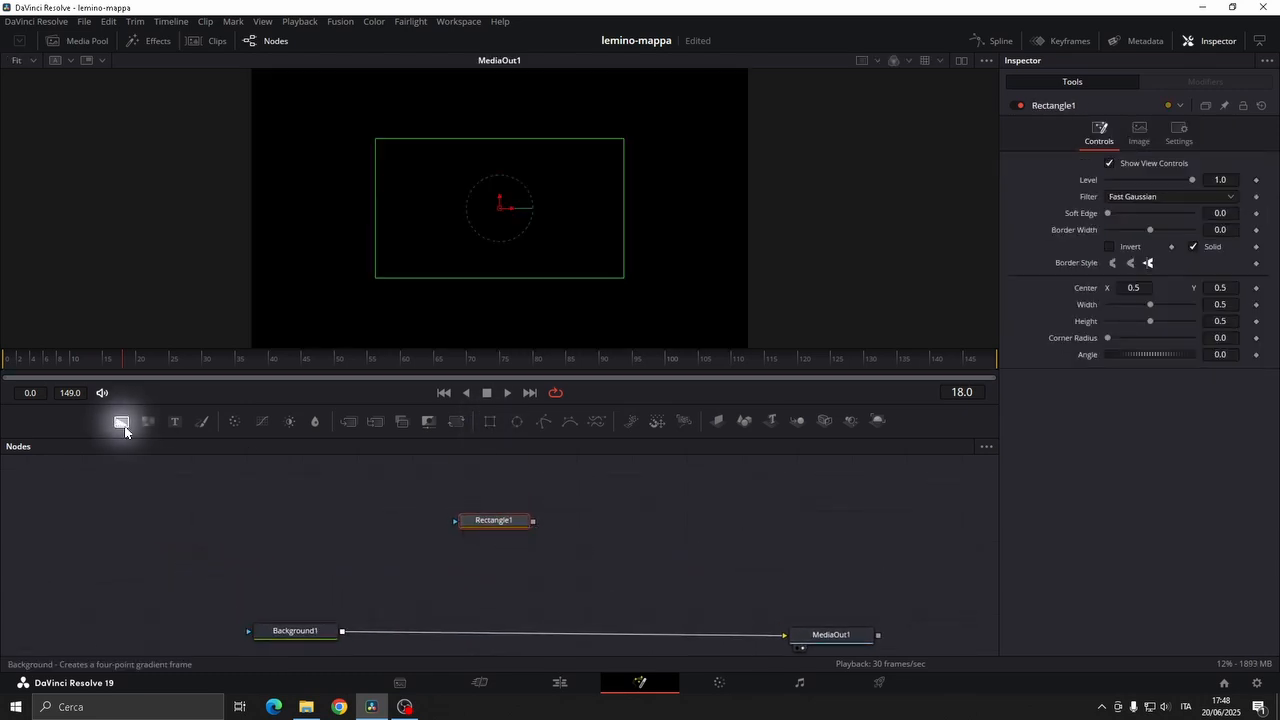
{"action": "left_click_drag", "start_coordinate": [121, 420], "coordinate": [495, 563]}
{"action": "left_click_drag", "start_coordinate": [533, 522], "coordinate": [345, 634]}
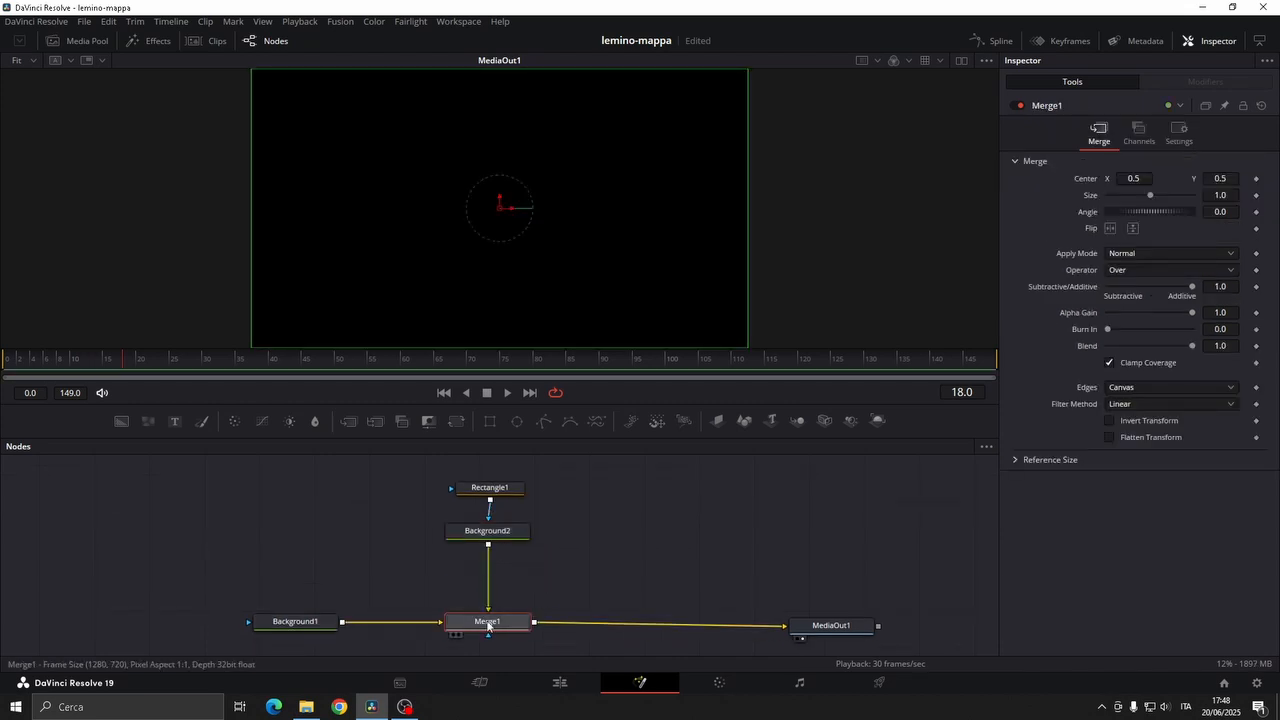
Step: Set the color of the rectangle-masked Background2 to white
{"action": "left_click", "coordinate": [521, 537]}
{"action": "left_click", "coordinate": [1140, 242]}
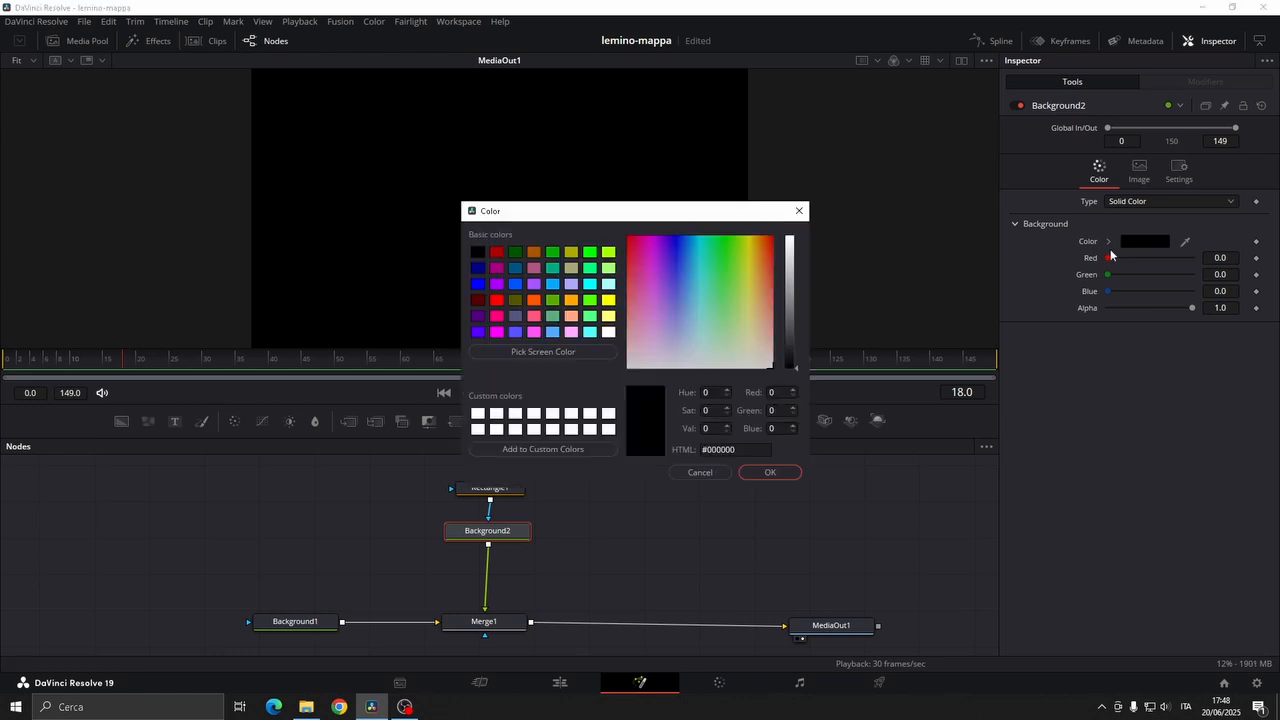
{"action": "left_click", "coordinate": [609, 332]}
{"action": "left_click", "coordinate": [768, 473]}
Step: Give the Rectangle1 mask a border width of 0.02 and turn off Solid to leave only the outline
{"action": "left_click", "coordinate": [511, 490]}
{"action": "scroll", "coordinate": [549, 598], "scroll_direction": "up", "scroll_amount": 1}
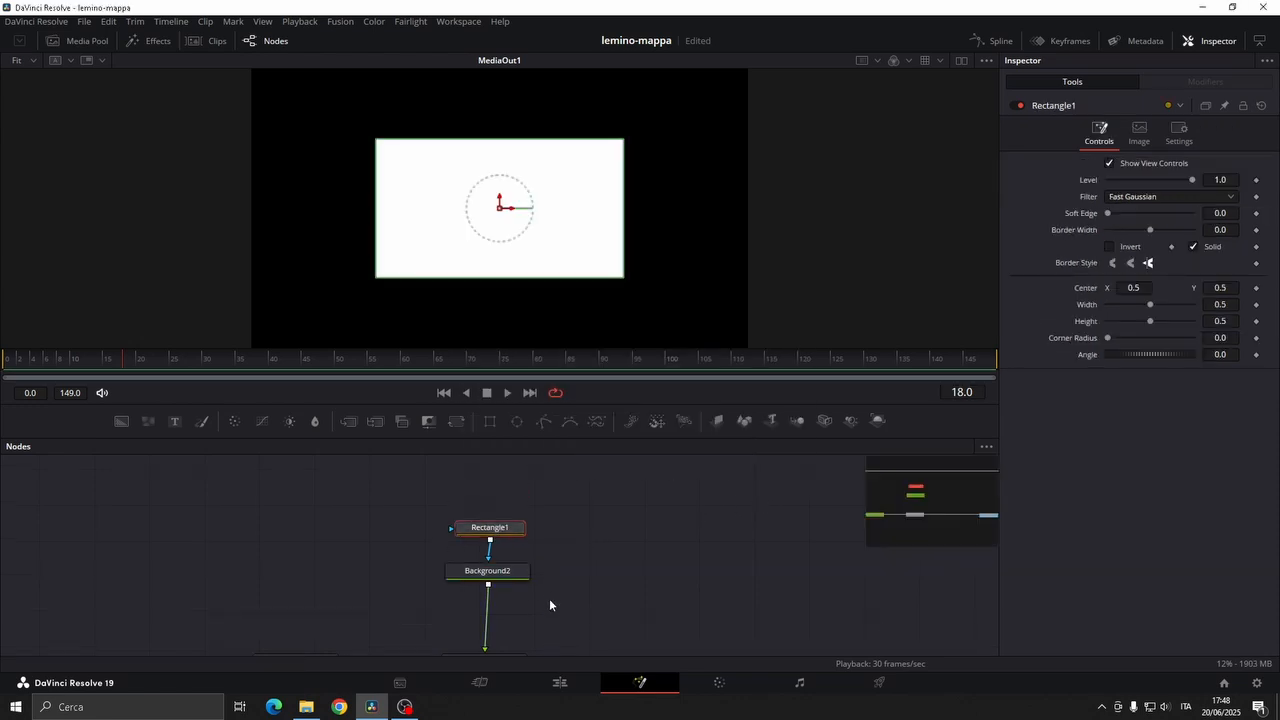
{"action": "left_click_drag", "start_coordinate": [508, 528], "coordinate": [510, 511]}
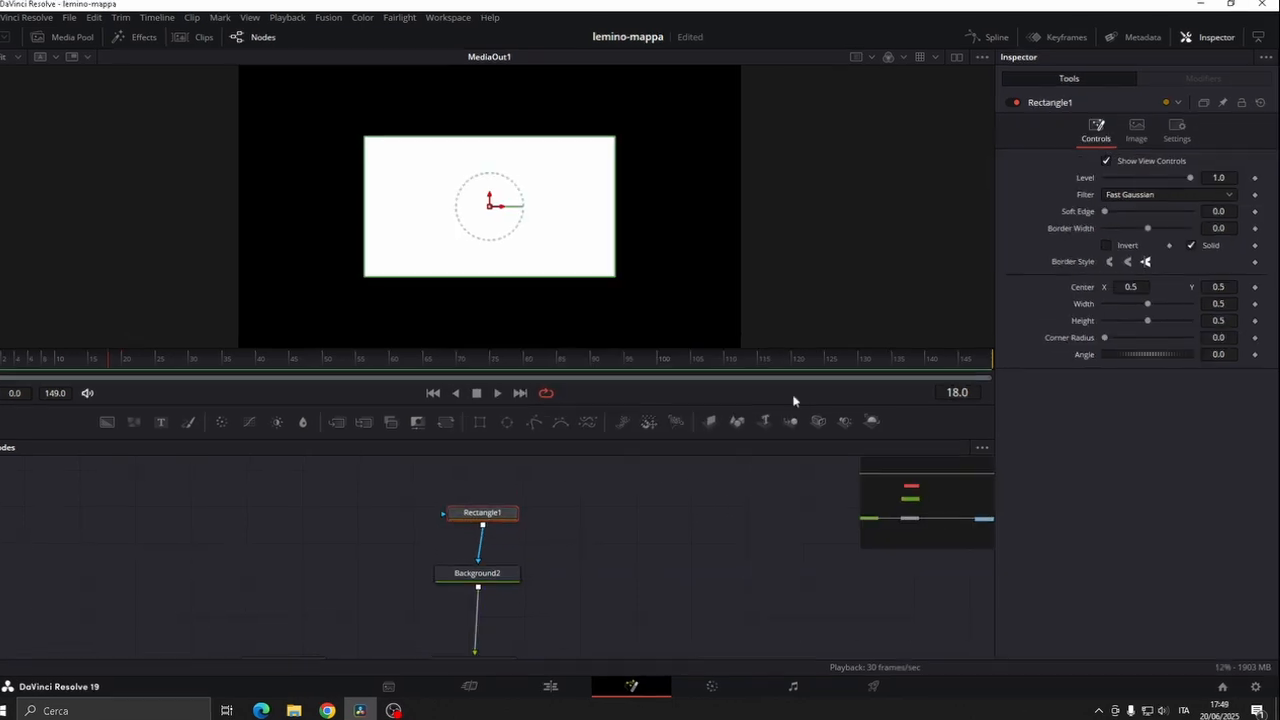
{"action": "left_click", "coordinate": [1225, 227]}
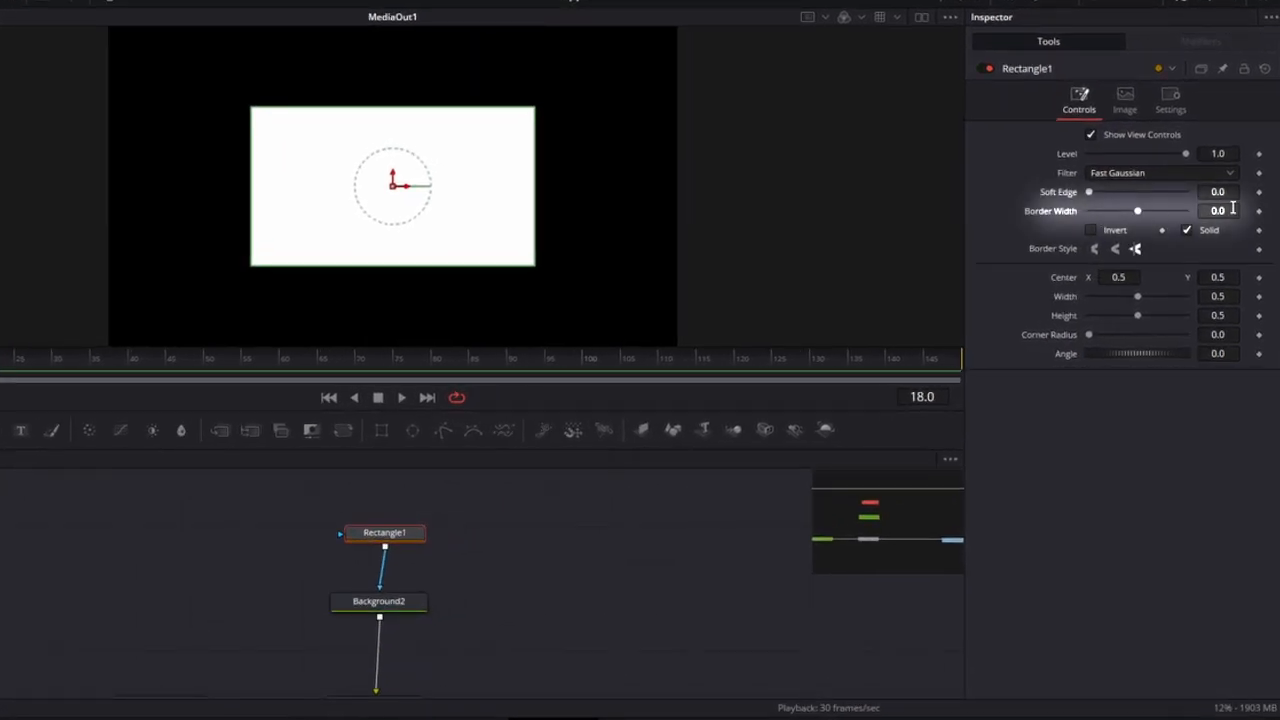
{"action": "type", "text": "0.0"}
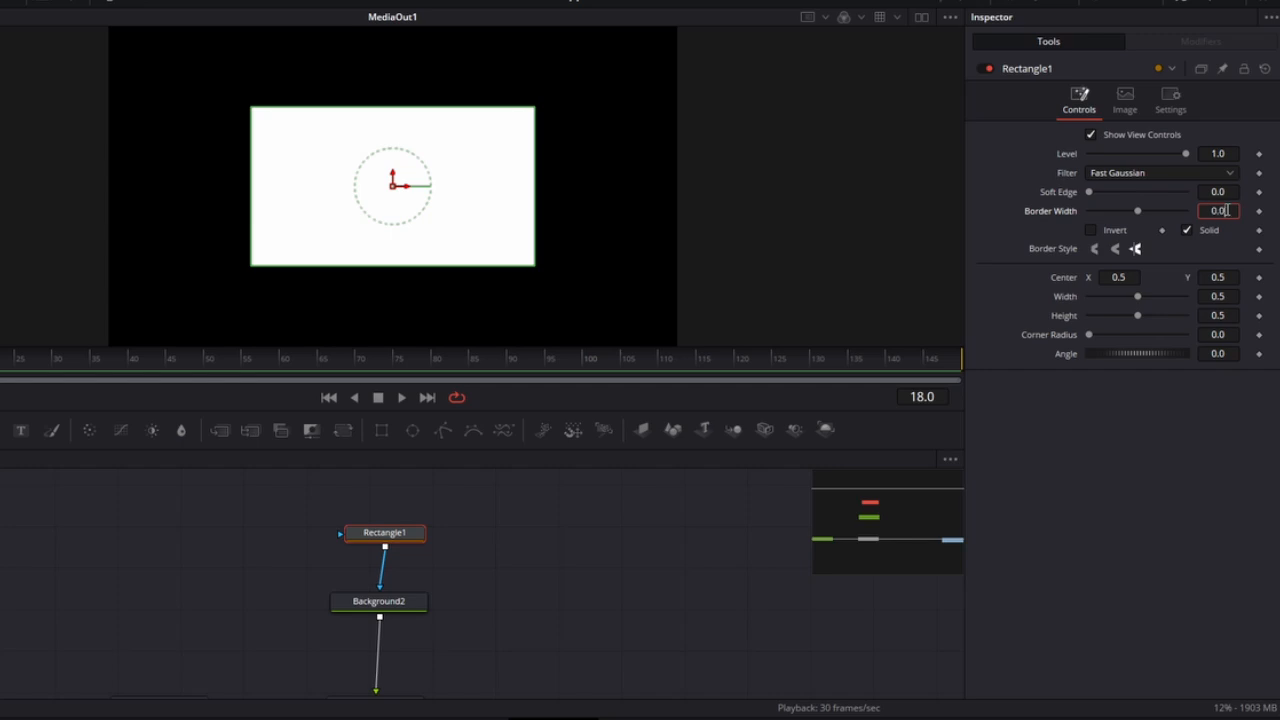
{"action": "type", "text": "2"}
{"action": "key", "text": "Tab"}
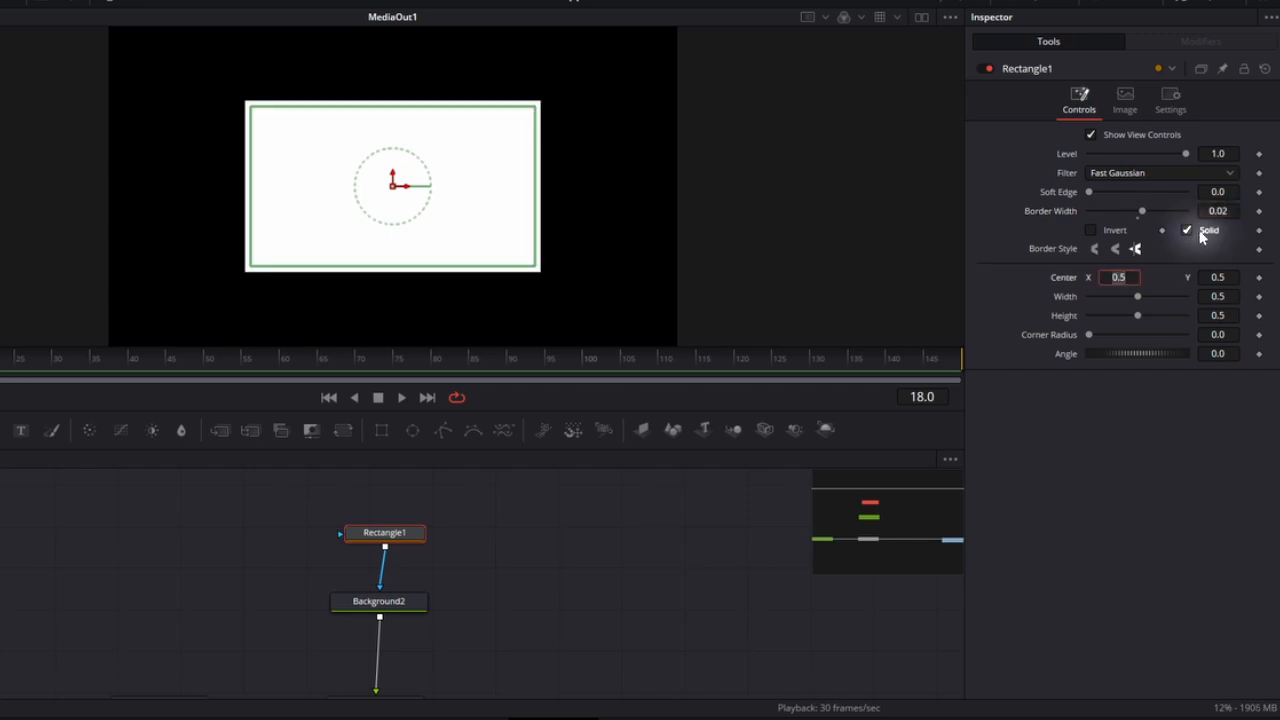
{"action": "left_click", "coordinate": [1187, 231]}
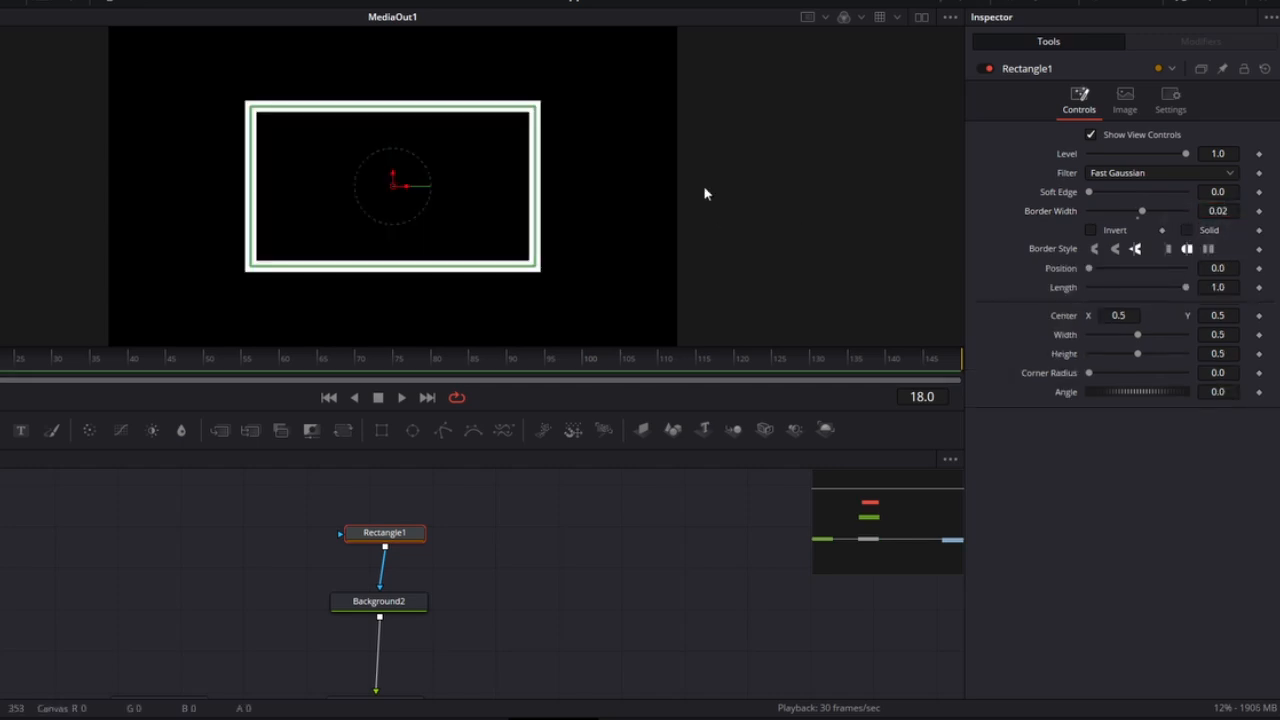
Step: Set the Rectangle1 mask's width to 0.59 and its height to 0.58
{"action": "left_click", "coordinate": [1220, 335]}
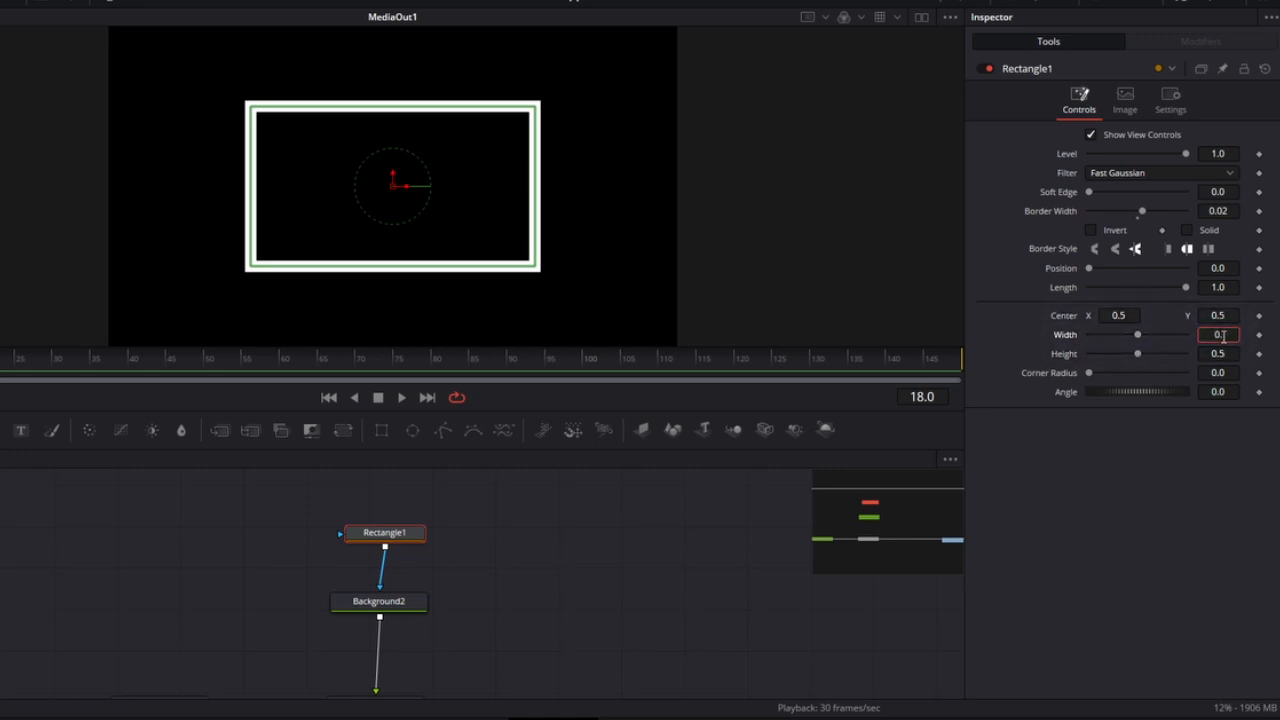
{"action": "type", "text": "9"}
{"action": "left_click", "coordinate": [1220, 354]}
{"action": "type", "text": "0.59"}
{"action": "key", "text": "BackSpace"}
{"action": "type", "text": "8"}
{"action": "key", "text": "Tab"}
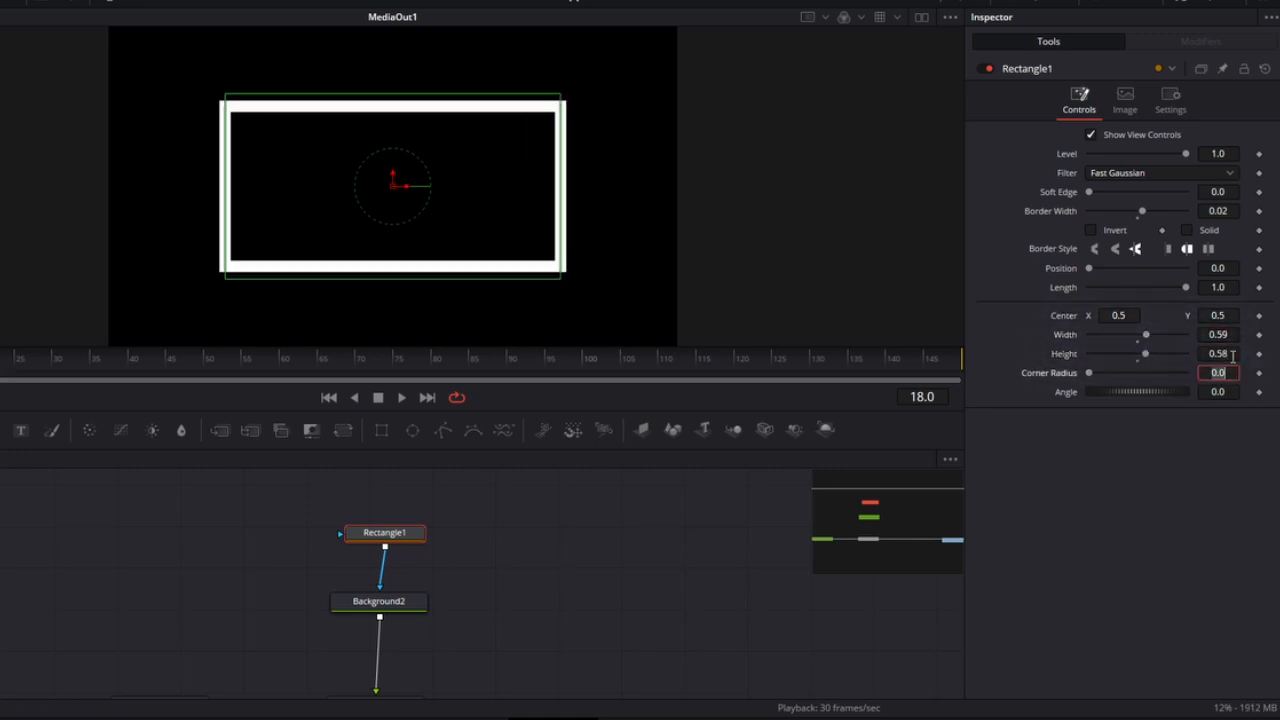
{"action": "left_click", "coordinate": [1168, 505]}
Step: Round the Rectangle1 mask's corners with a corner radius of 0.07
{"action": "left_click", "coordinate": [1220, 373]}
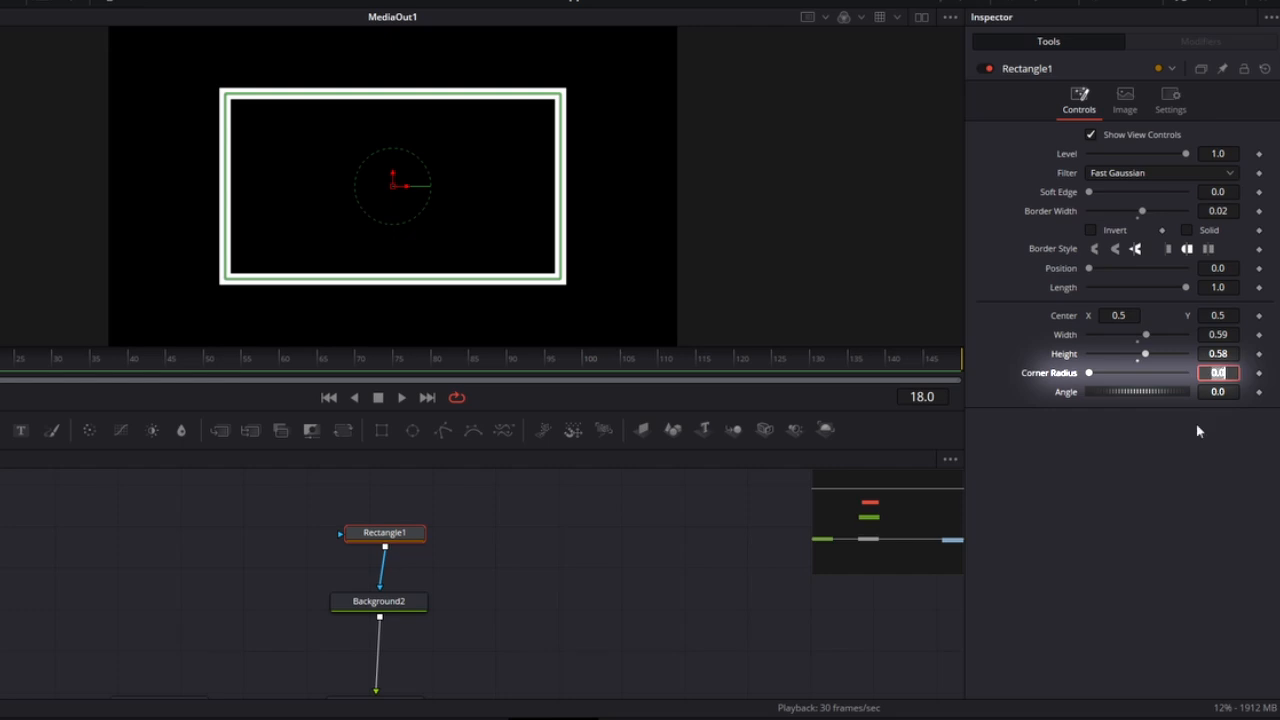
{"action": "type", "text": "0.07"}
{"action": "key", "text": "Return"}
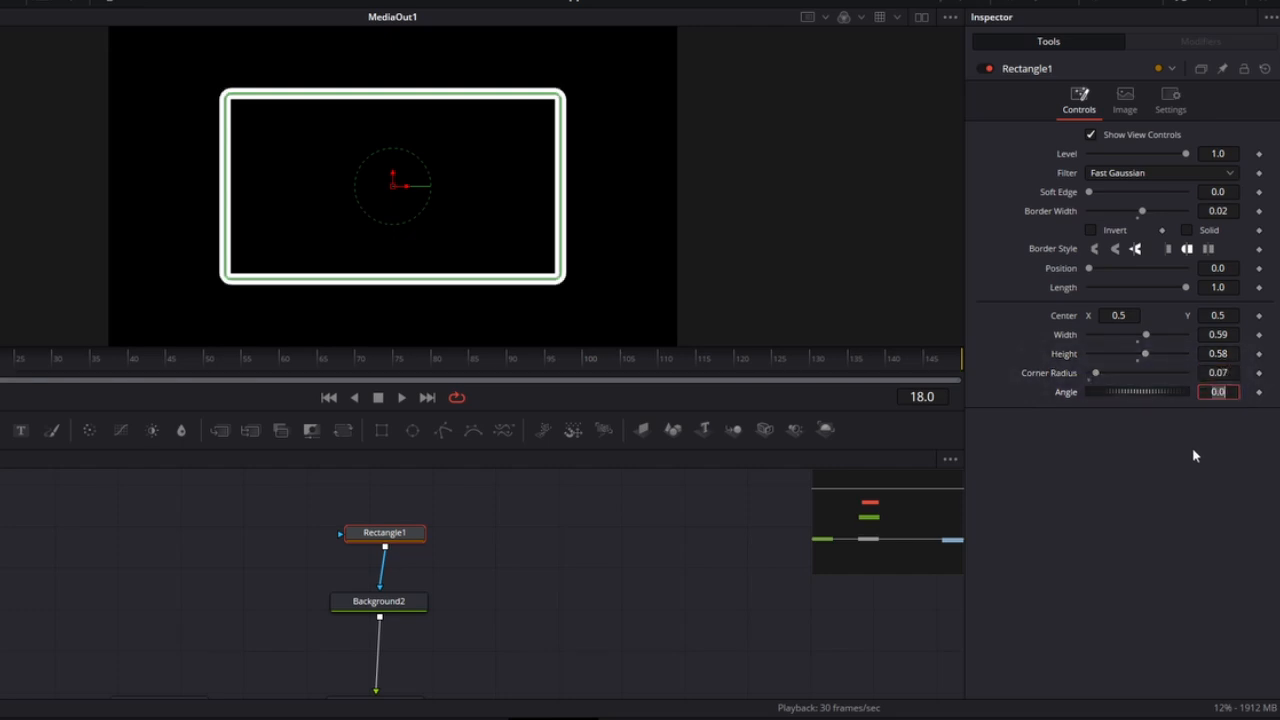
Step: Insert a Displace node between Background2 and Merge1
{"action": "left_click", "coordinate": [408, 593]}
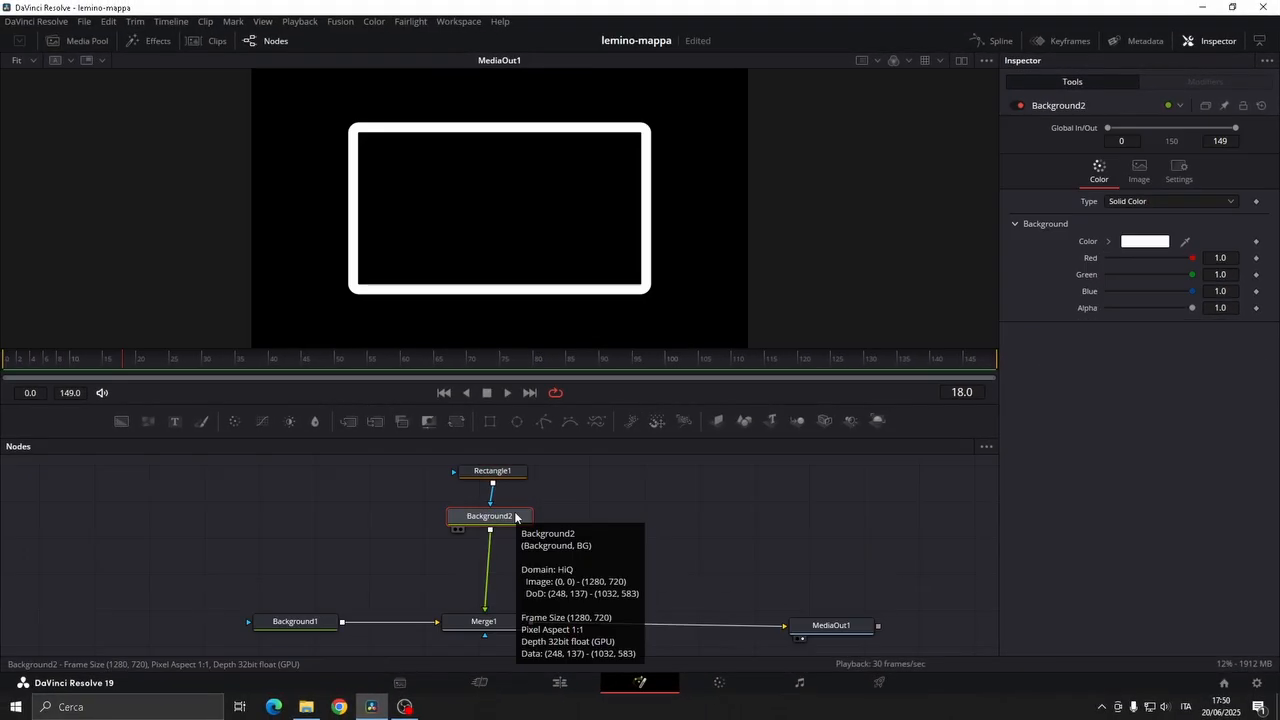
{"action": "key", "text": "shift+space"}
{"action": "type", "text": "PBO"}
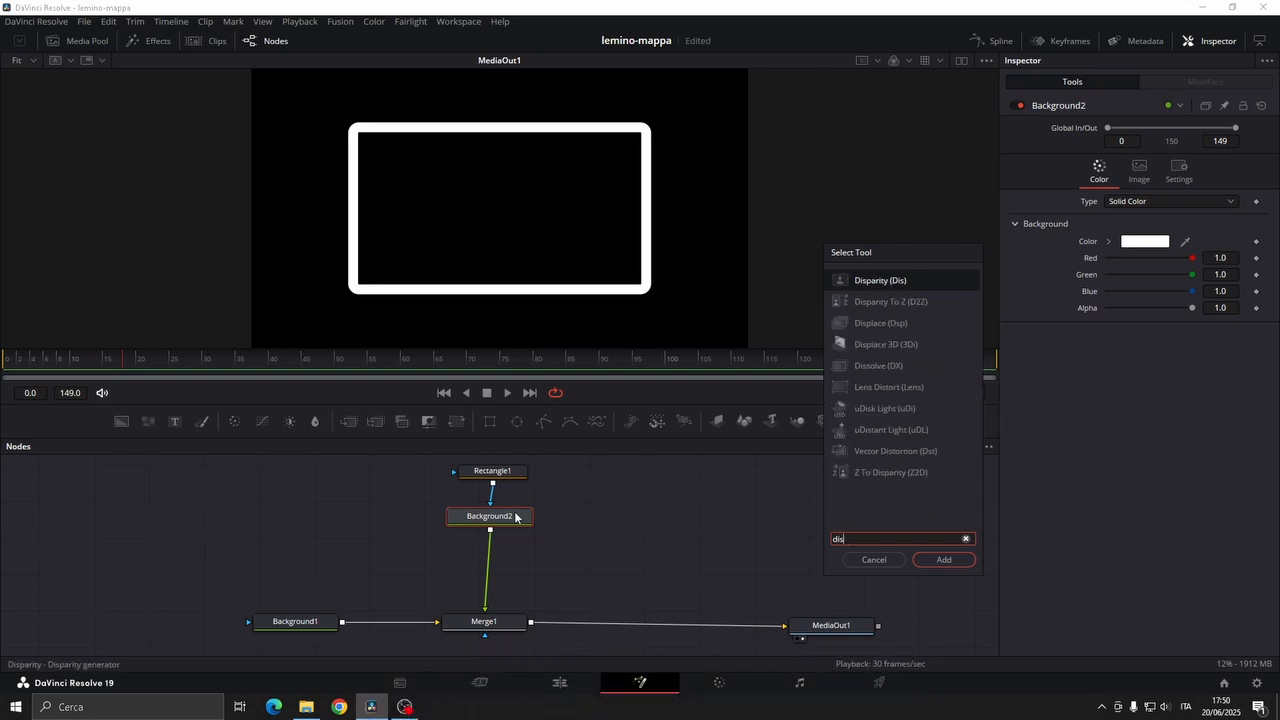
{"action": "key", "text": "BackSpace"}
{"action": "key", "text": "BackSpace"}
{"action": "key", "text": "BackSpace"}
{"action": "type", "text": "displa"}
{"action": "left_click", "coordinate": [964, 565]}
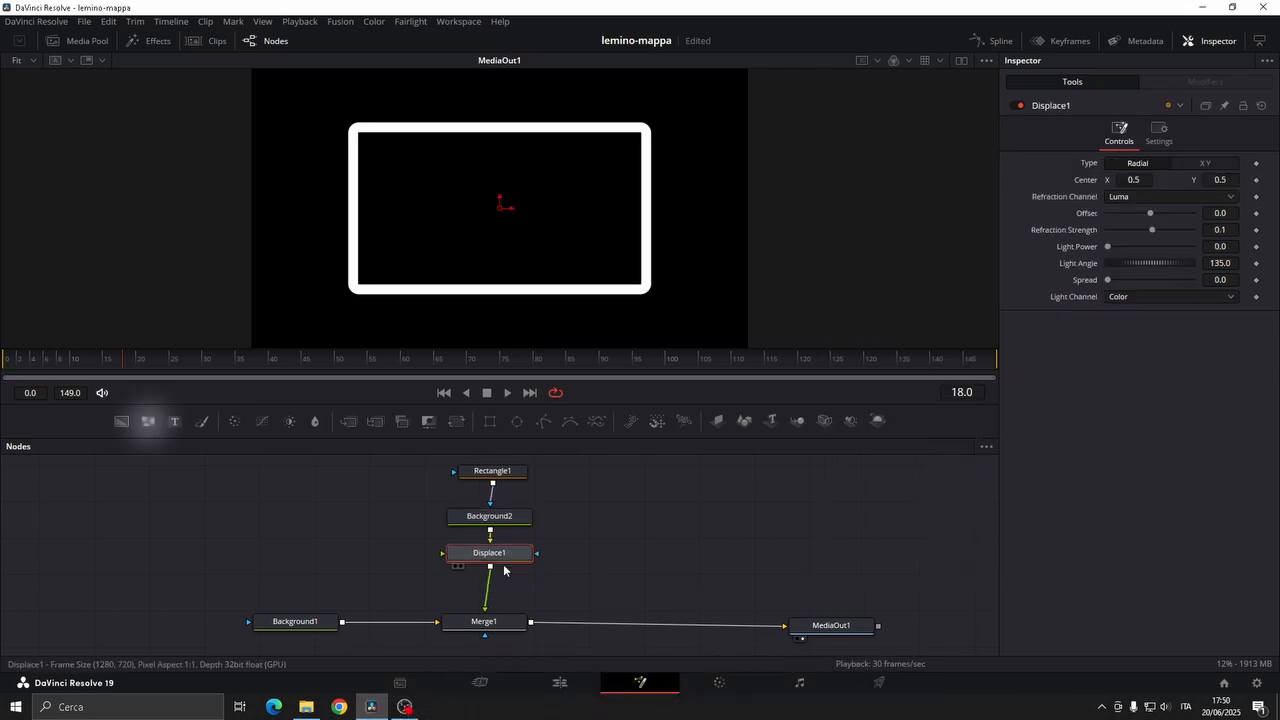
Step: Feed a Fast Noise node into Displace1's foreground input and set Displace1's light angle to 176.7
{"action": "left_click_drag", "start_coordinate": [147, 425], "coordinate": [315, 562]}
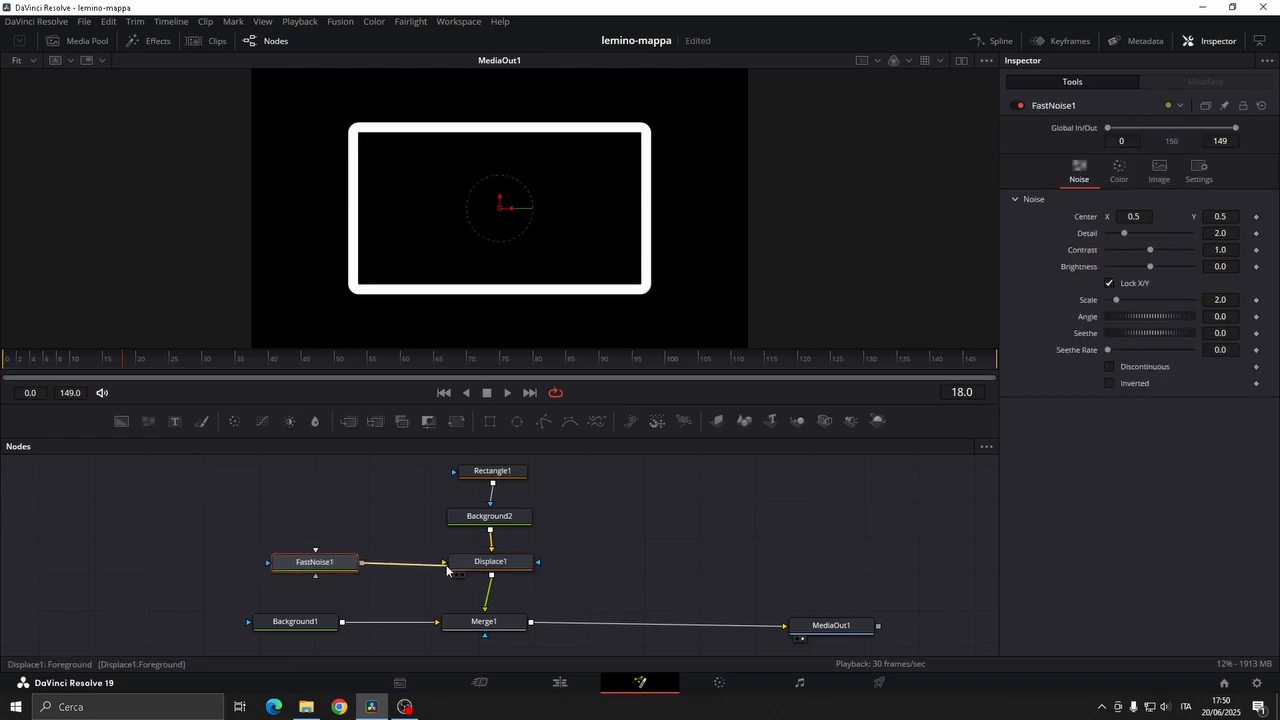
{"action": "left_click_drag", "start_coordinate": [447, 570], "coordinate": [447, 570]}
{"action": "left_click", "coordinate": [496, 566]}
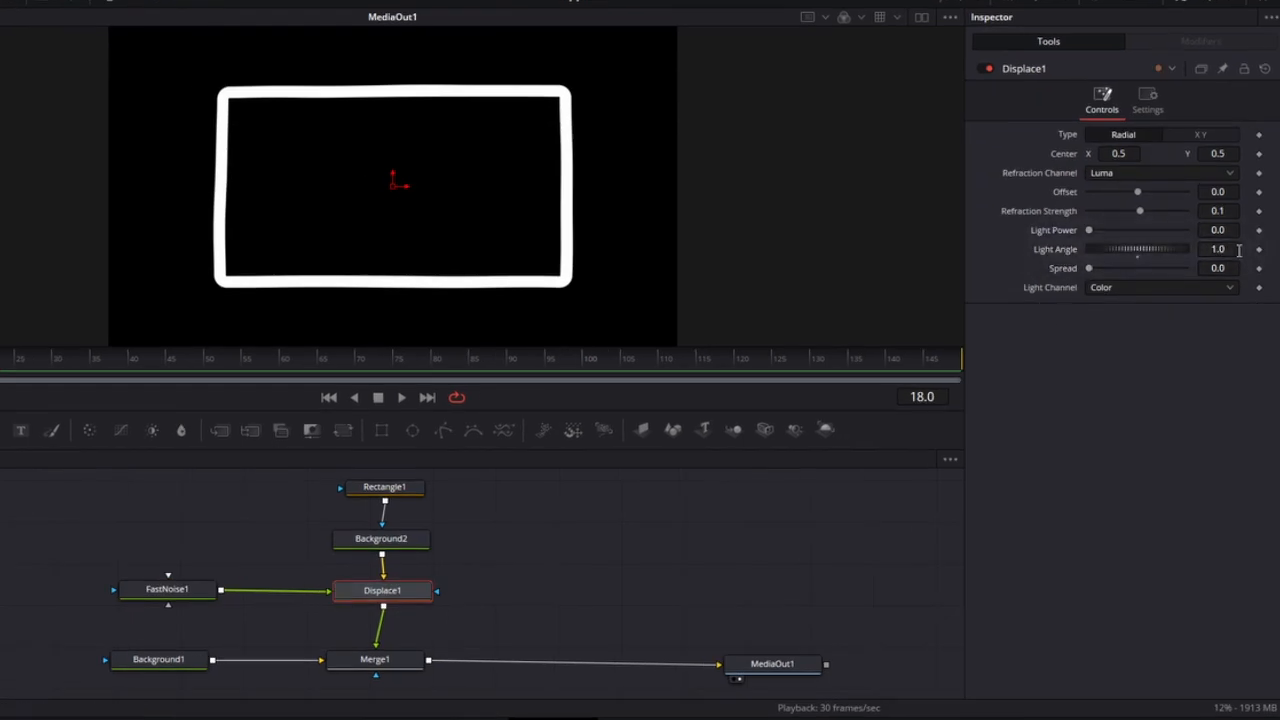
{"action": "double_click", "coordinate": [1221, 249]}
{"action": "key", "text": "Return"}
Step: Set FastNoise1's contrast to 2.97 and its scale to 300
{"action": "left_click", "coordinate": [176, 594]}
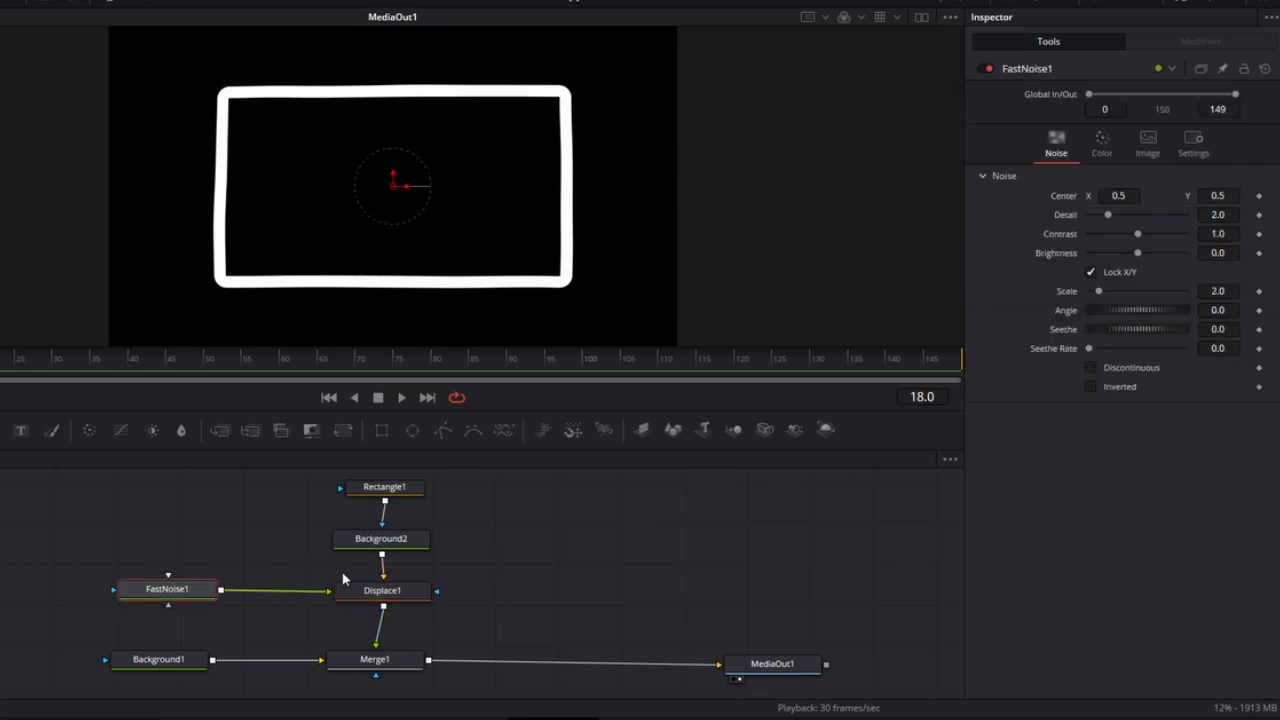
{"action": "double_click", "coordinate": [1217, 233]}
{"action": "type", "text": "2.9"}
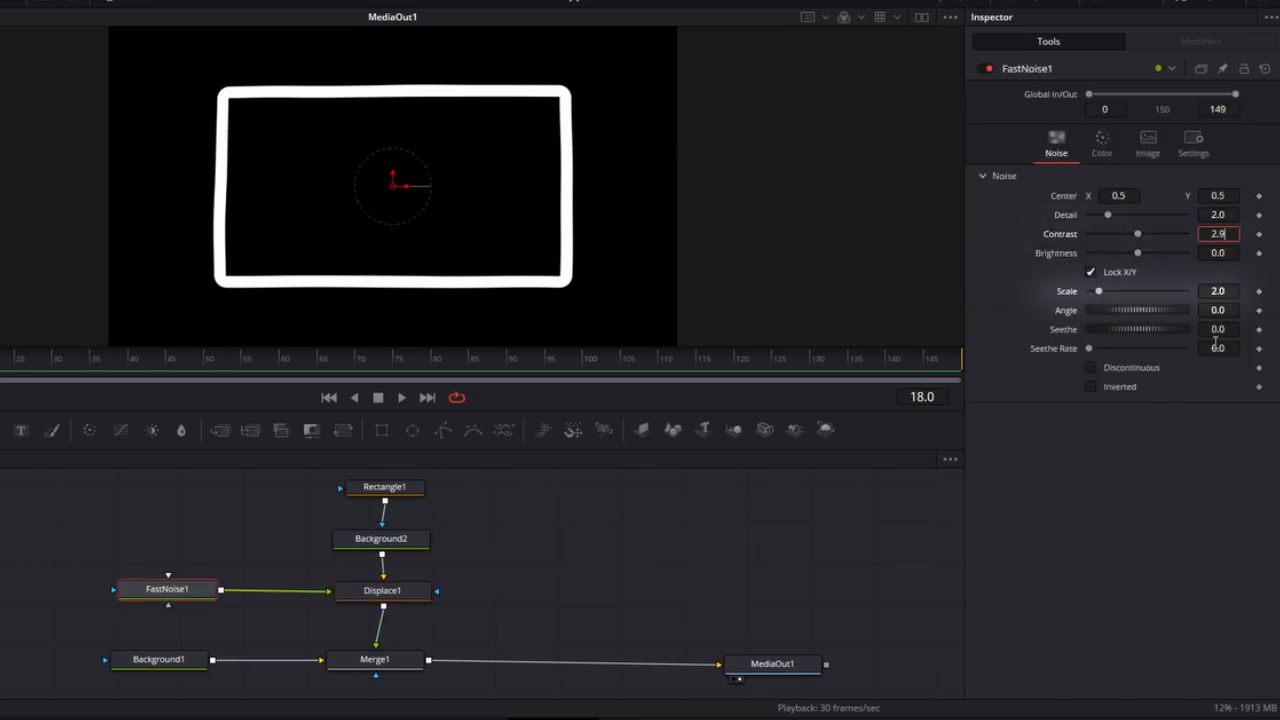
{"action": "type", "text": "7"}
{"action": "double_click", "coordinate": [1217, 290]}
{"action": "type", "text": "300"}
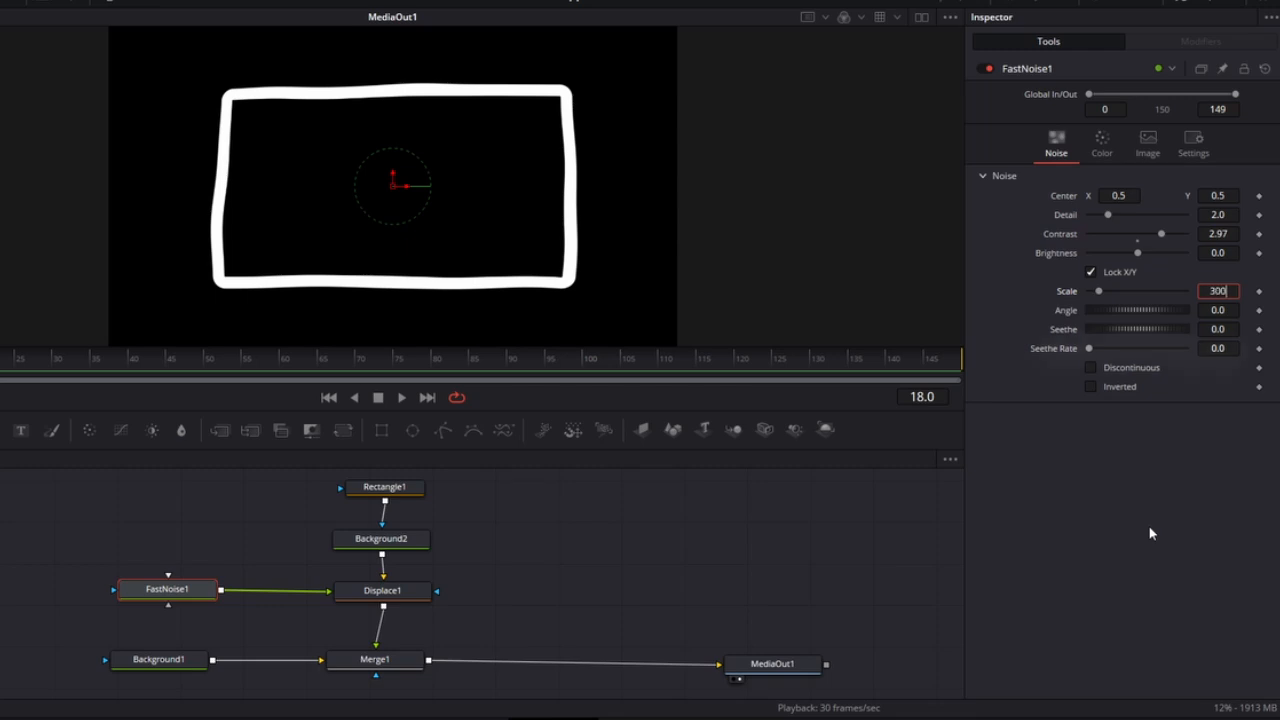
{"action": "key", "text": "Return"}
Step: Set FastNoise1's seethe rate to 0.15 and inspect the grainy outline up close
{"action": "double_click", "coordinate": [1217, 348]}
{"action": "type", "text": "0."}
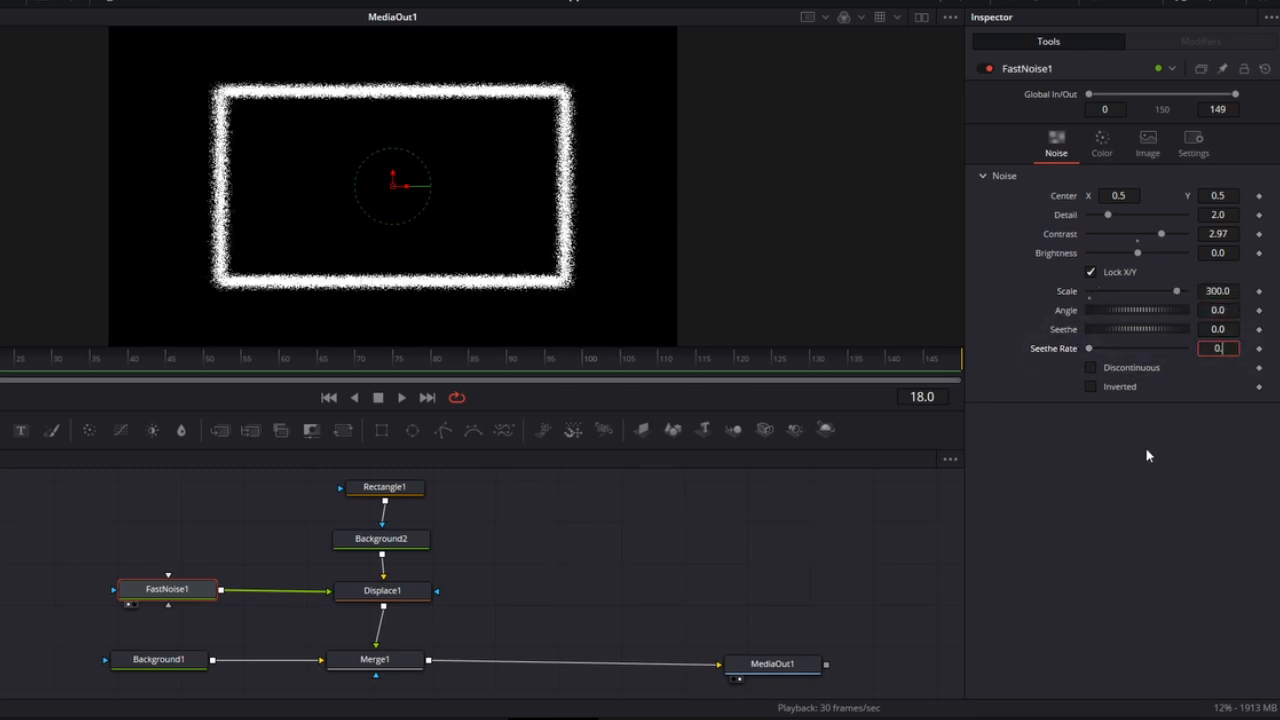
{"action": "type", "text": "15"}
{"action": "key", "text": "Tab"}
{"action": "scroll", "coordinate": [562, 209], "scroll_direction": "up", "scroll_amount": 5}
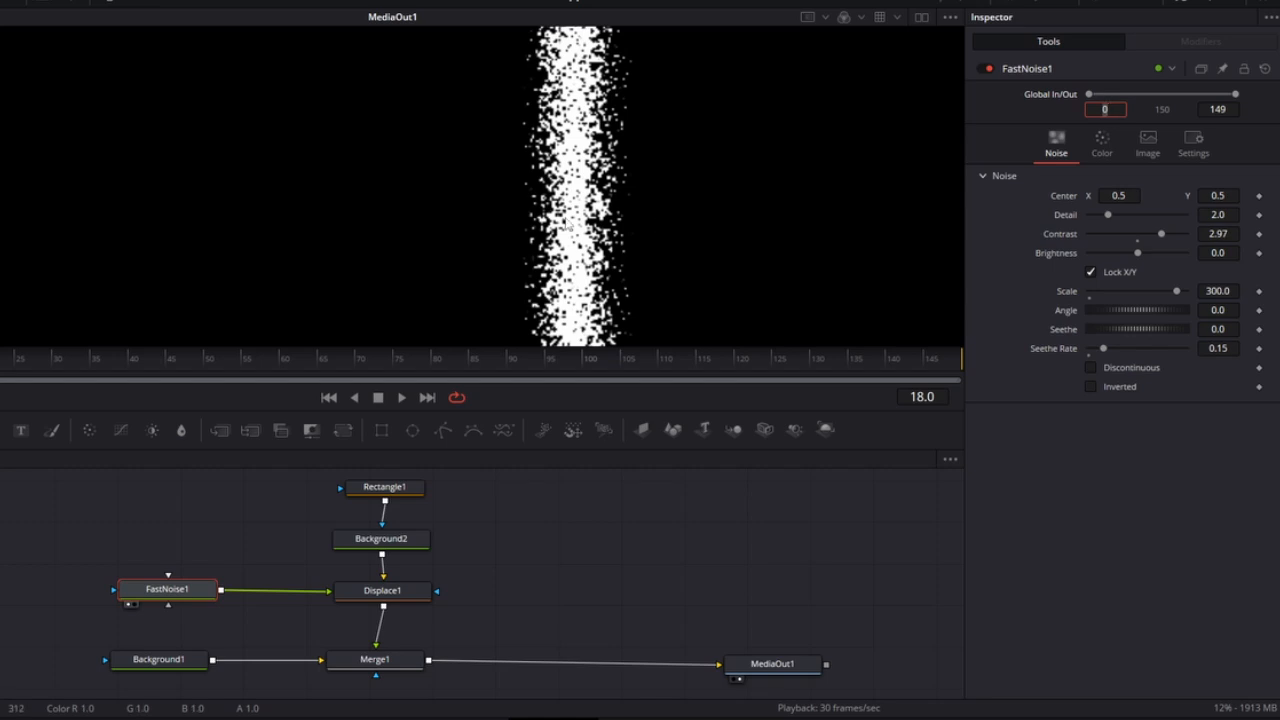
Step: Copy Rectangle1, Background2, Displace1 and FastNoise1, and paste them as instances beside the originals
{"action": "left_click_drag", "start_coordinate": [593, 466], "coordinate": [355, 589]}
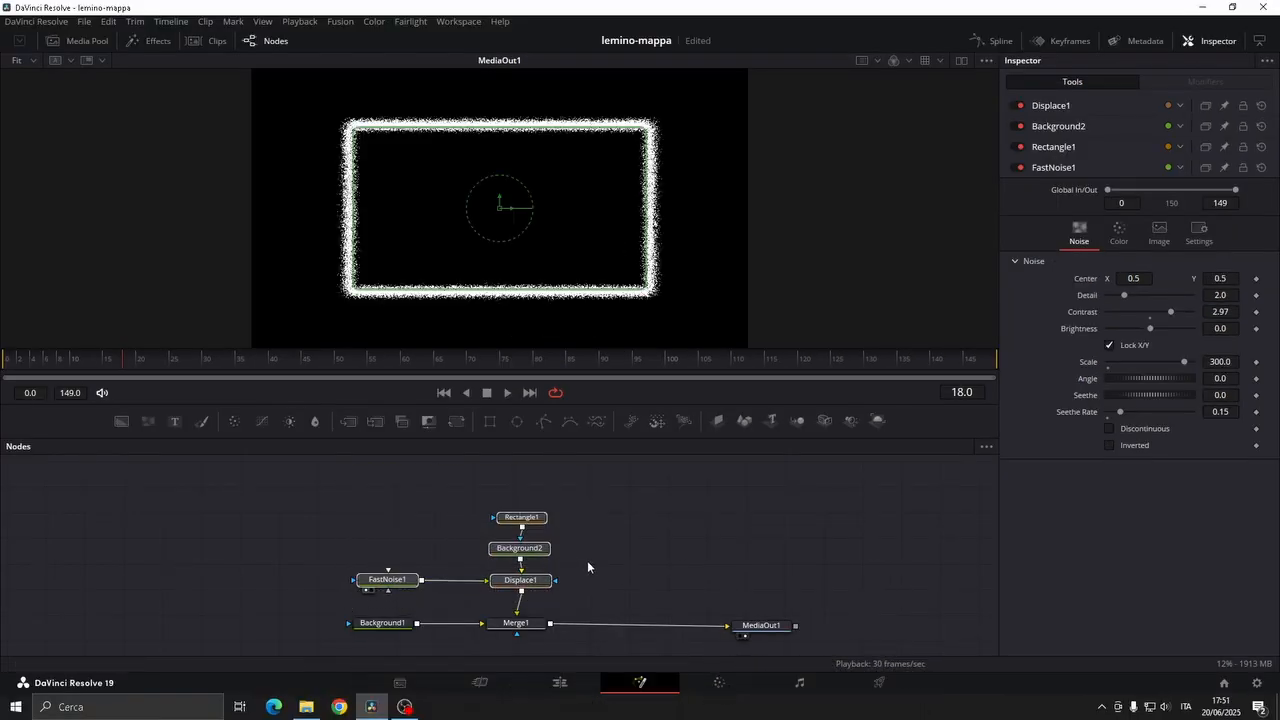
{"action": "left_click", "coordinate": [630, 540]}
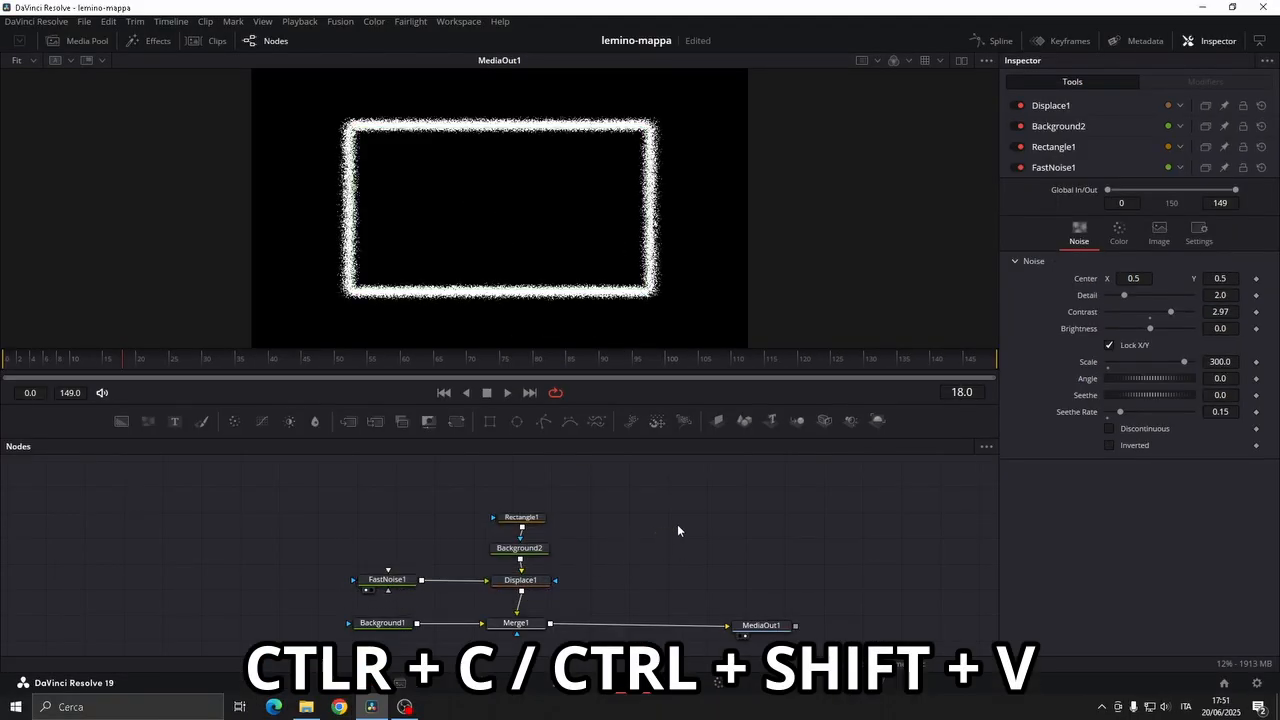
{"action": "key", "text": "ctrl+shift+v"}
{"action": "left_click_drag", "start_coordinate": [661, 602], "coordinate": [773, 569]}
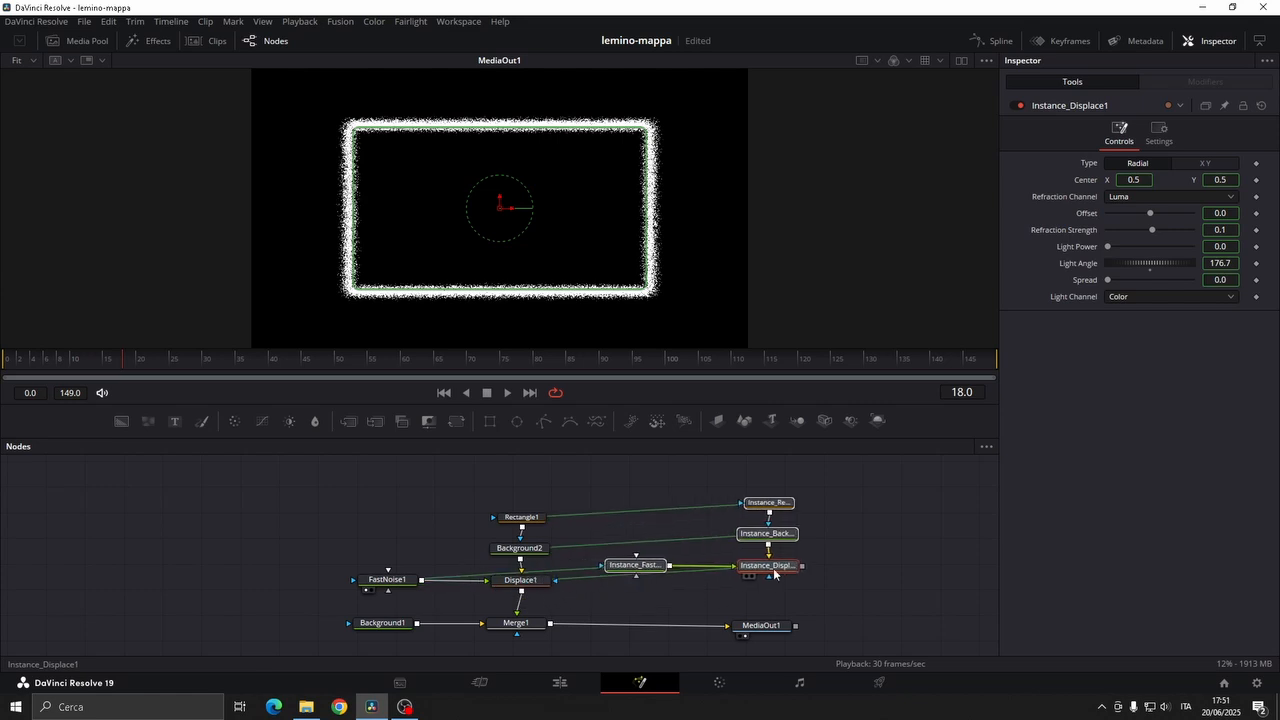
Step: Merge the instanced Displace branch over Merge1's output and move MediaOut1 farther along to make room
{"action": "left_click_drag", "start_coordinate": [763, 627], "coordinate": [817, 623]}
{"action": "left_click_drag", "start_coordinate": [802, 567], "coordinate": [550, 627]}
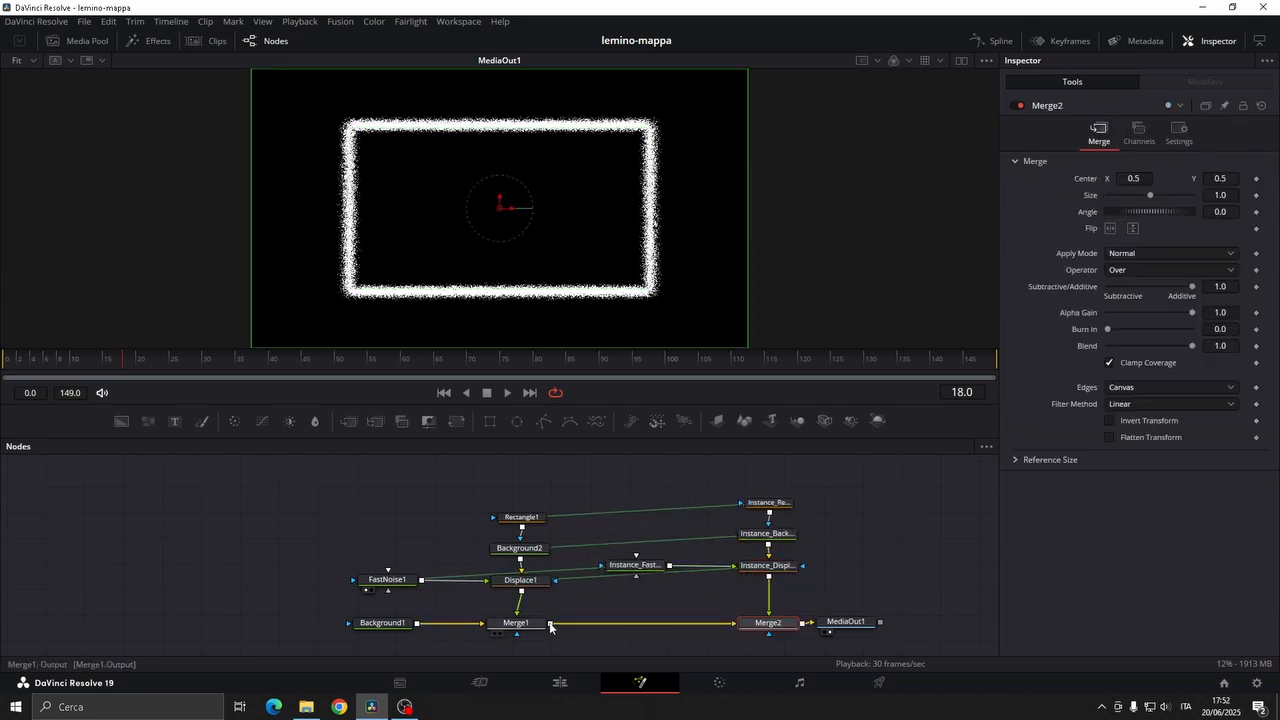
{"action": "left_click", "coordinate": [688, 602]}
{"action": "left_click_drag", "start_coordinate": [859, 625], "coordinate": [861, 626]}
{"action": "left_click_drag", "start_coordinate": [861, 626], "coordinate": [932, 621]}
{"action": "left_click", "coordinate": [737, 617]}
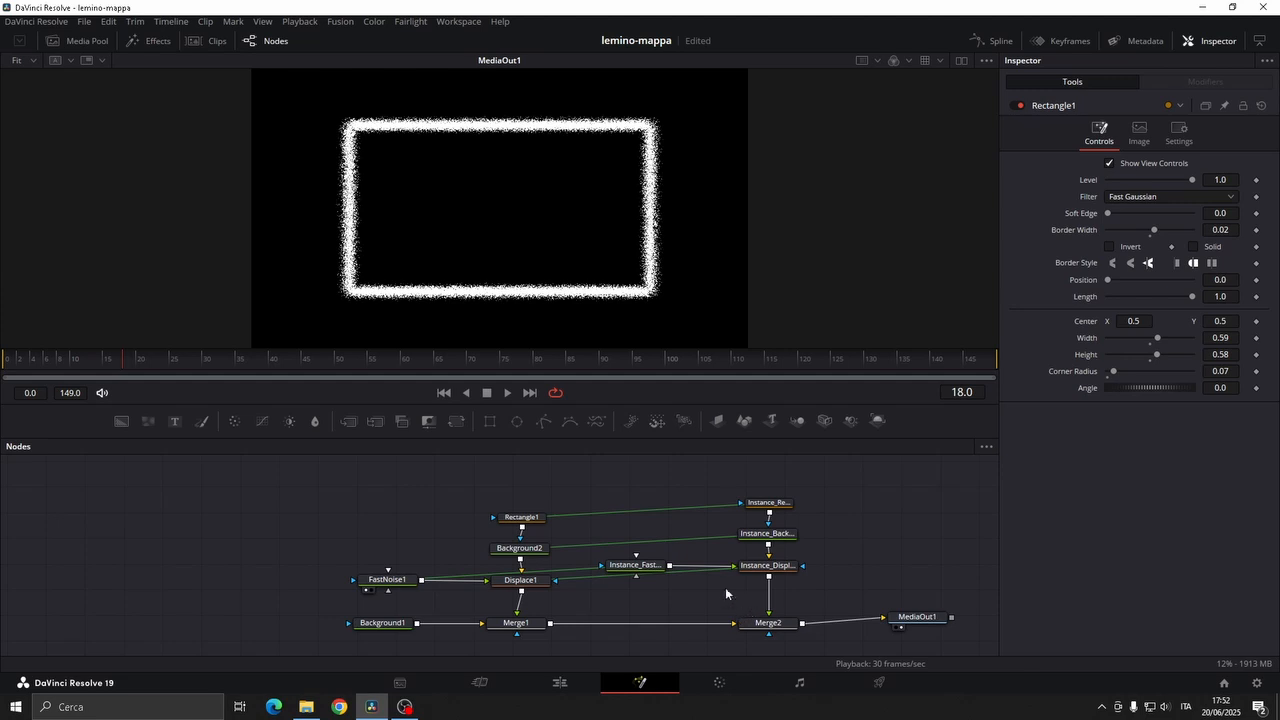
Step: Rename the Rectangle1 node as Rectangle_Base
{"action": "left_click", "coordinate": [536, 522]}
{"action": "left_click_drag", "start_coordinate": [533, 524], "coordinate": [530, 518]}
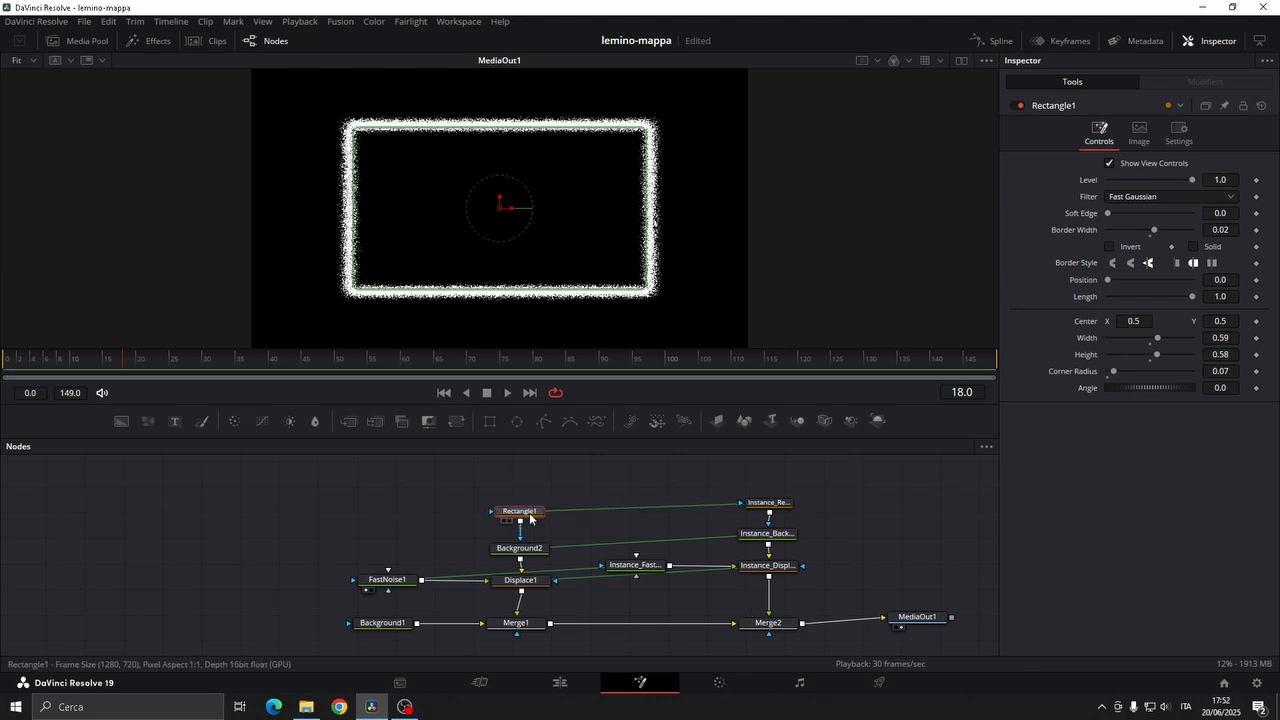
{"action": "right_click", "coordinate": [530, 518]}
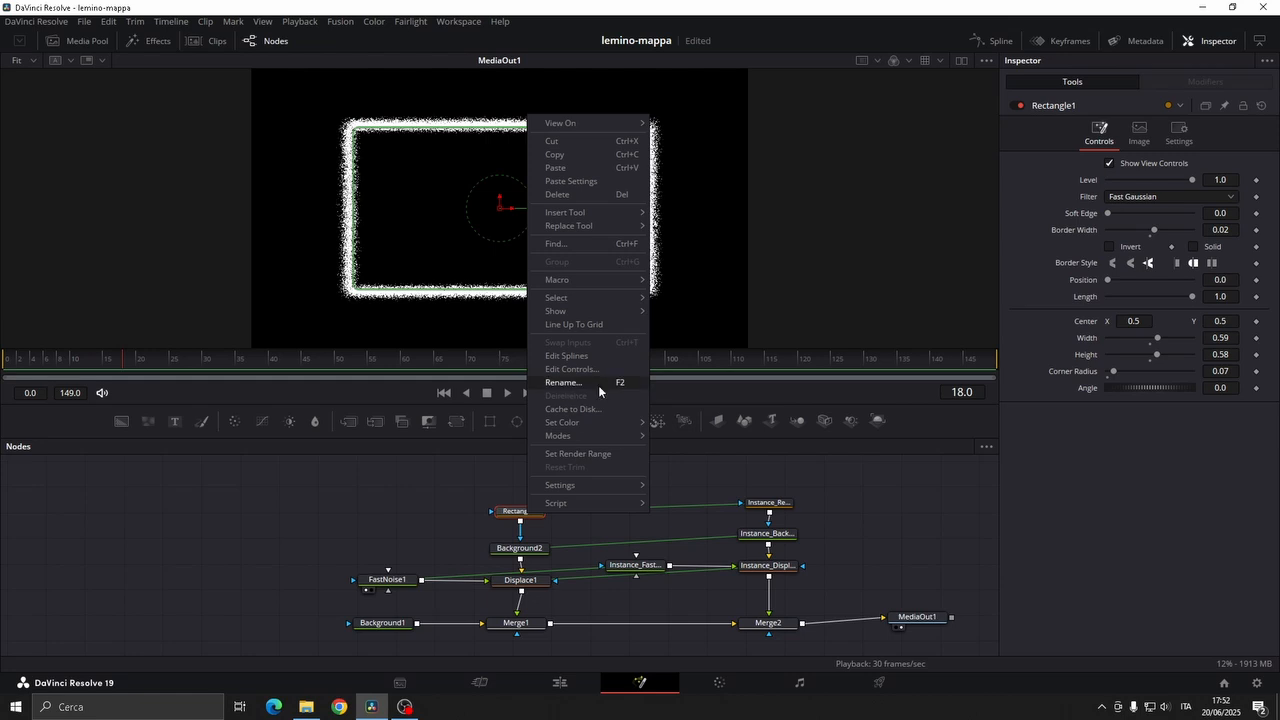
{"action": "left_click", "coordinate": [496, 476]}
{"action": "left_click", "coordinate": [517, 514]}
{"action": "key", "text": "F2"}
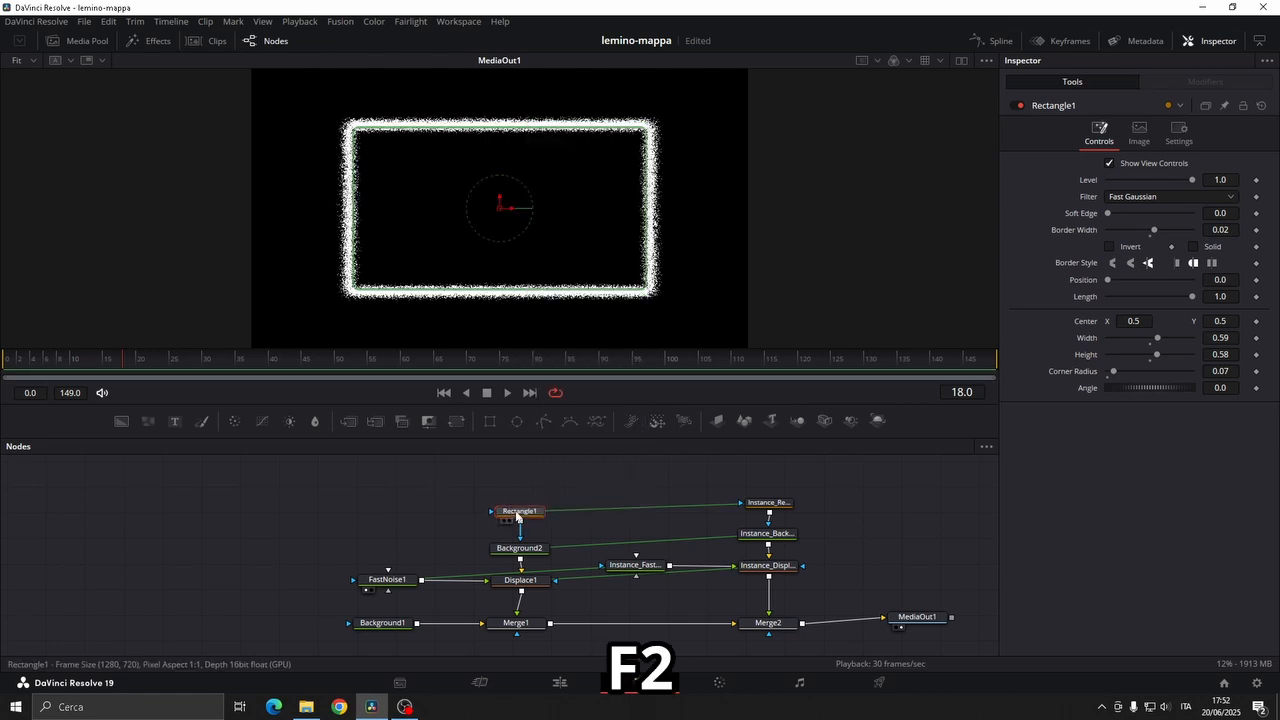
{"action": "left_click", "coordinate": [588, 333]}
{"action": "key", "text": "BackSpace"}
{"action": "type", "text": "_Ba"}
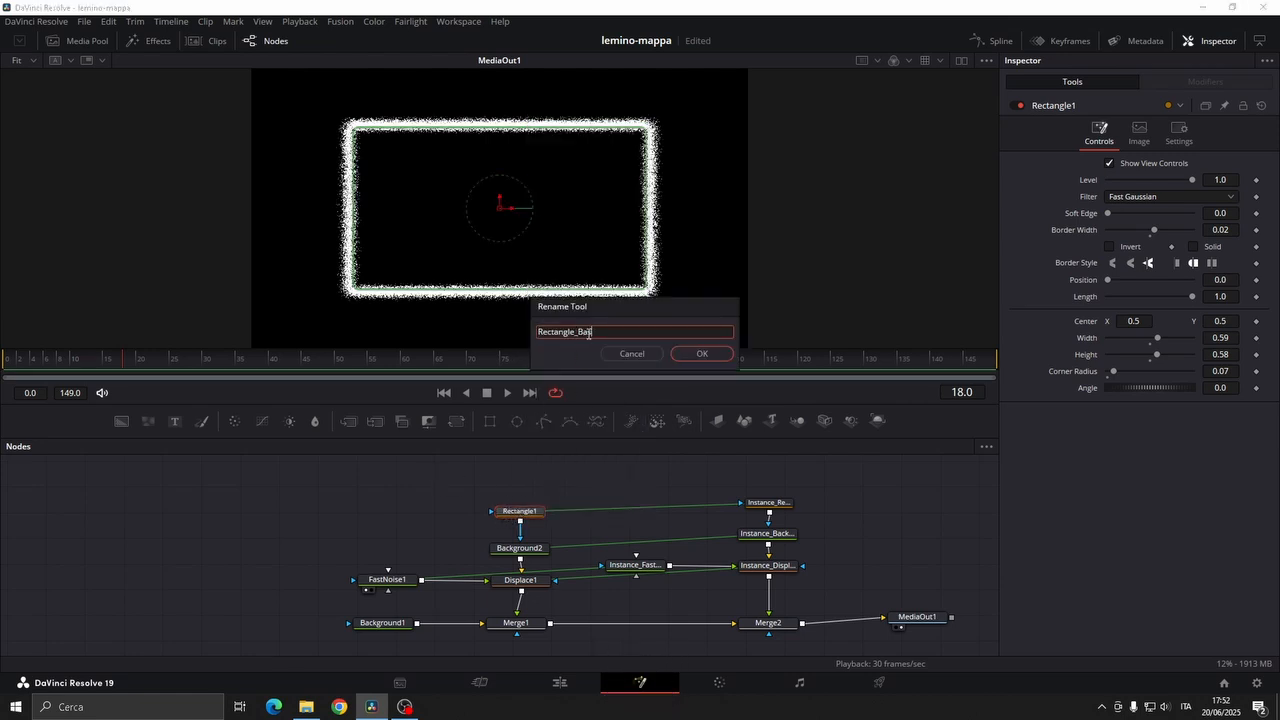
{"action": "type", "text": "se"}
{"action": "left_click", "coordinate": [704, 354]}
Step: Rename the instanced rectangle node as Instance_Rectangle
{"action": "left_click", "coordinate": [769, 503]}
{"action": "key", "text": "F2"}
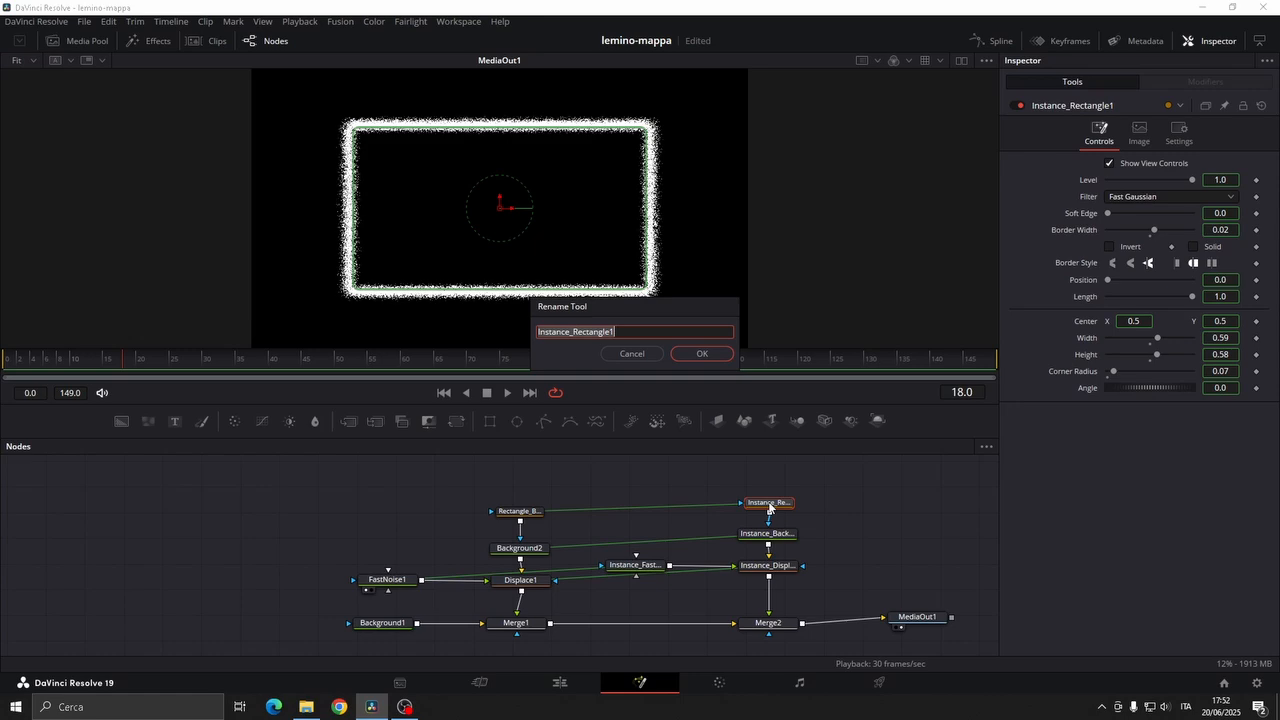
{"action": "left_click", "coordinate": [616, 333]}
{"action": "left_click", "coordinate": [692, 354]}
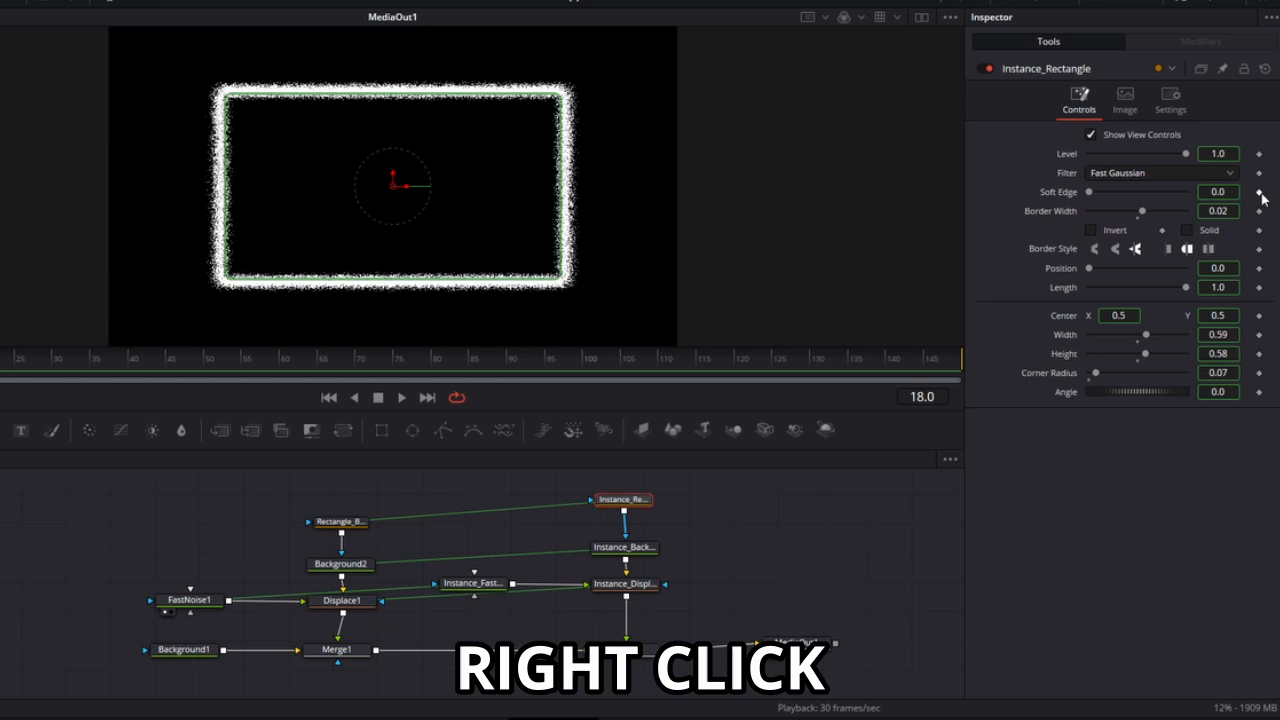
Step: Deinstance the soft edge of Instance_Rectangle and set it to 0.025
{"action": "right_click", "coordinate": [1261, 194]}
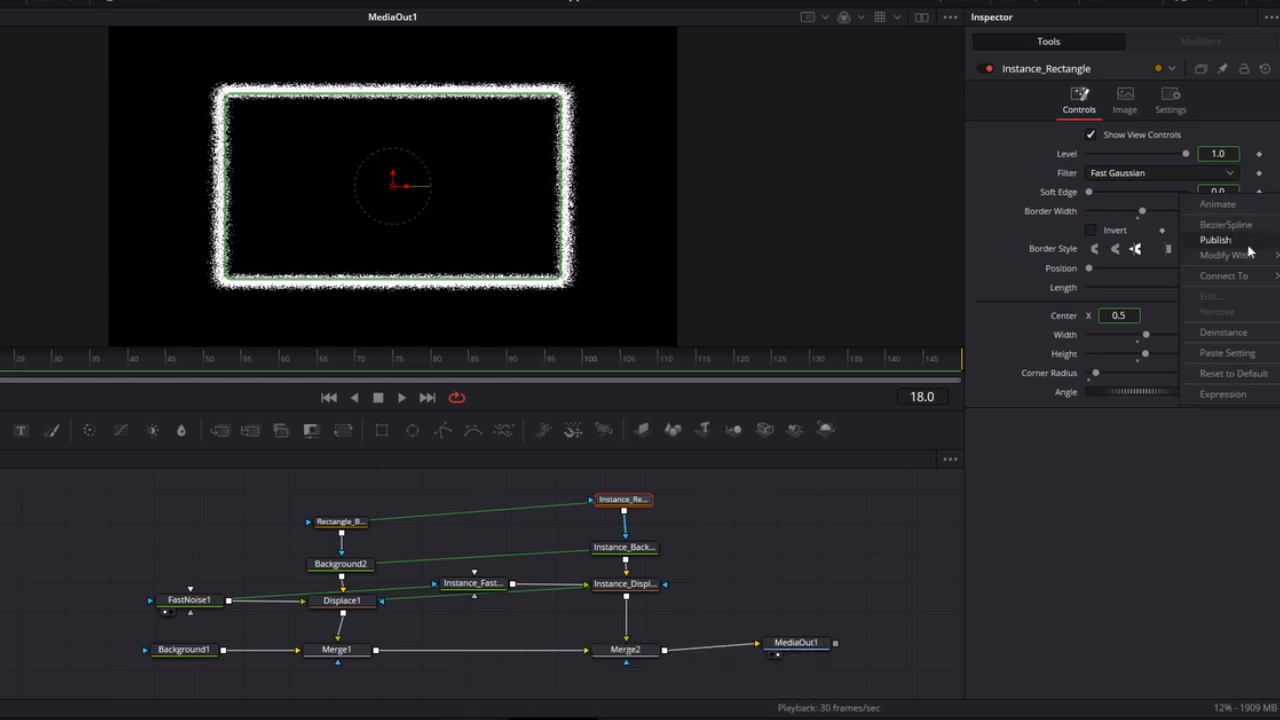
{"action": "left_click", "coordinate": [1235, 338]}
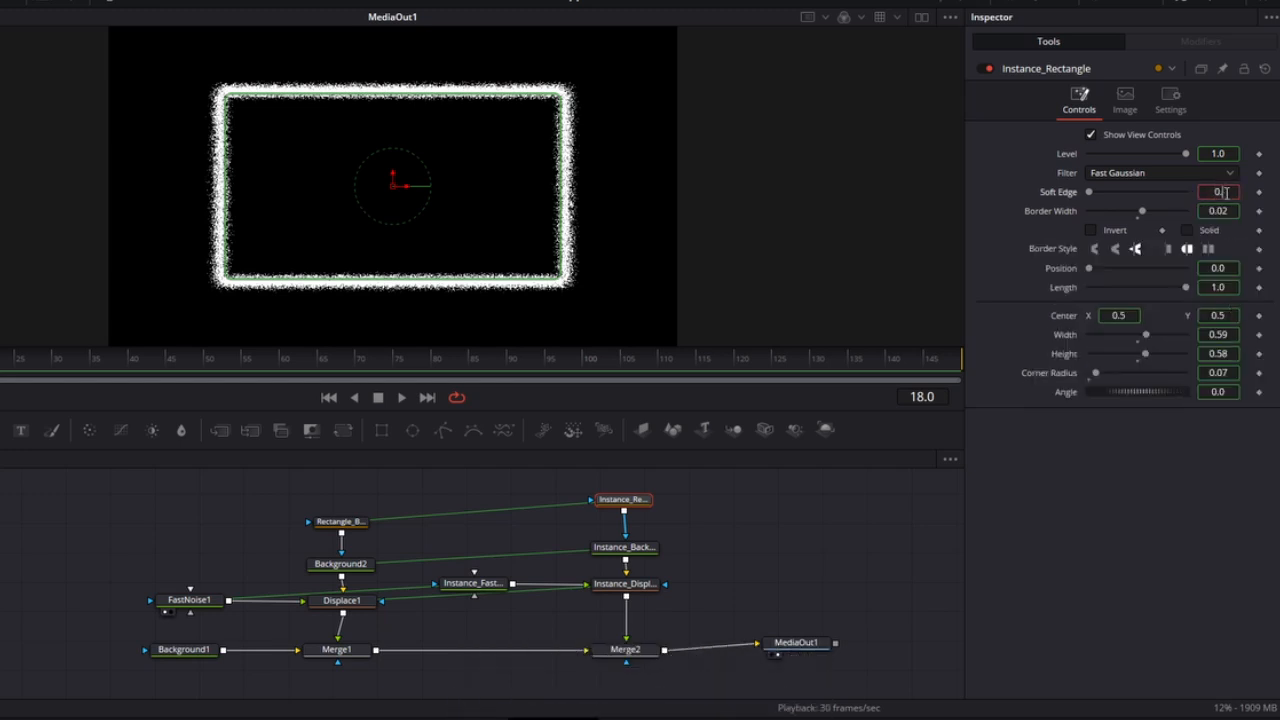
{"action": "type", "text": "5"}
{"action": "key", "text": "Return"}
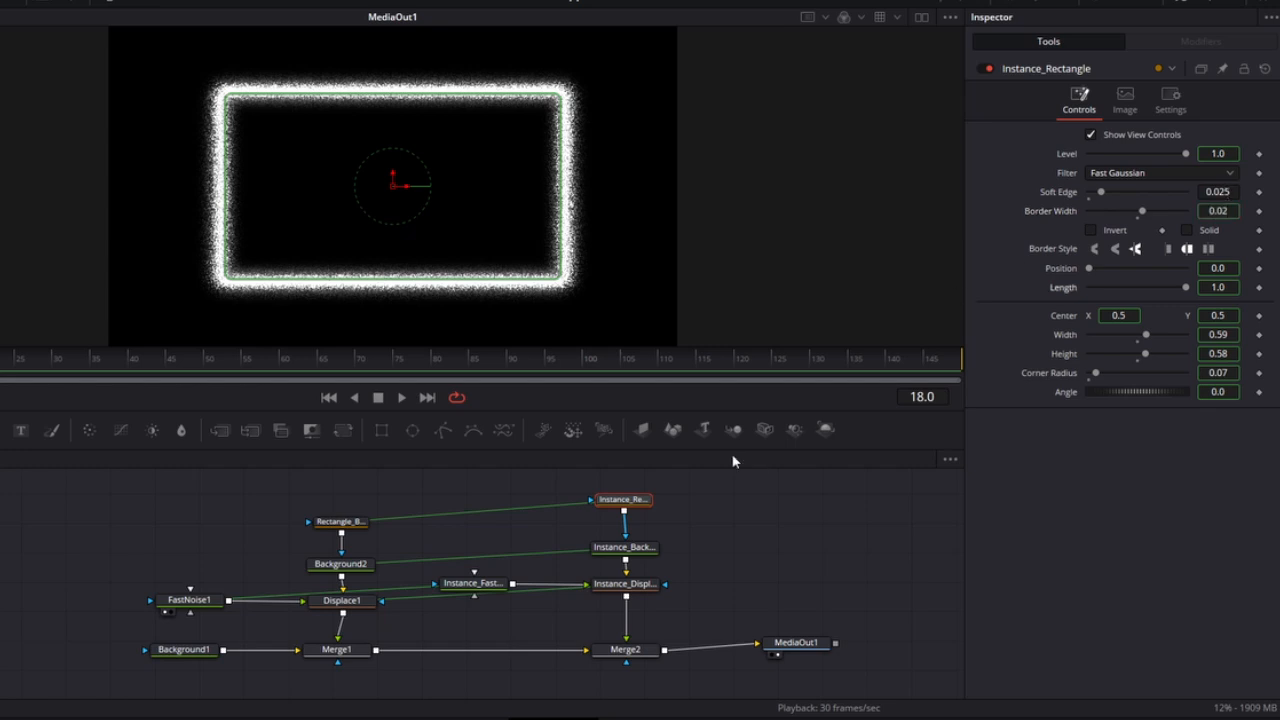
Step: Pin Rectangle_Base's controls beside those of Instance_Rectangle, and deinstance Instance_Rectangle's width and height
{"action": "left_click", "coordinate": [355, 522]}
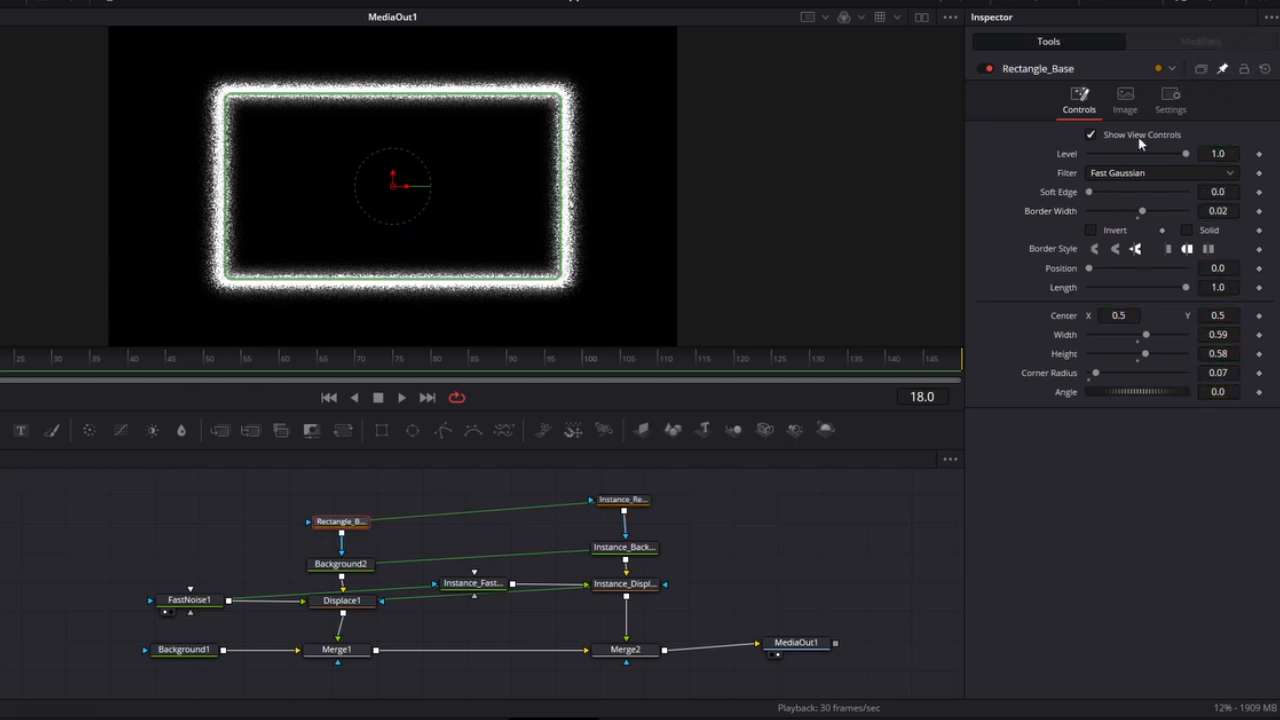
{"action": "left_click", "coordinate": [640, 499]}
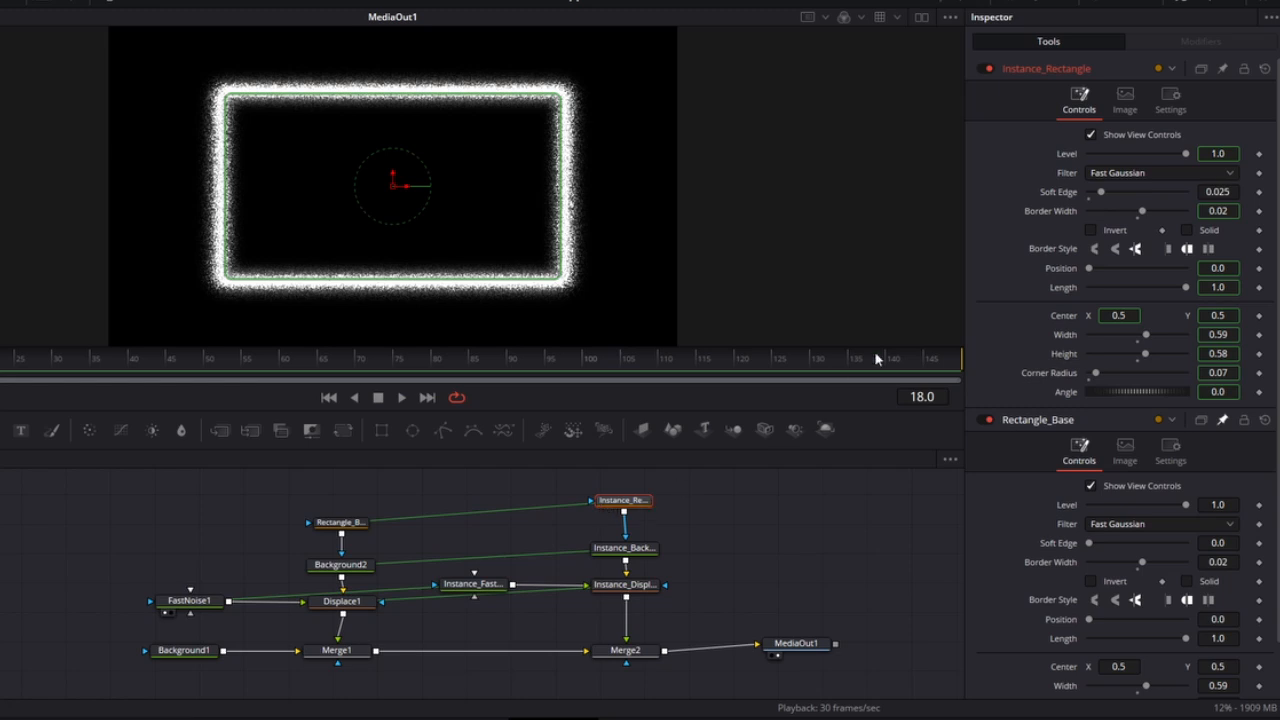
{"action": "scroll", "coordinate": [1161, 341], "scroll_direction": "down", "scroll_amount": 2}
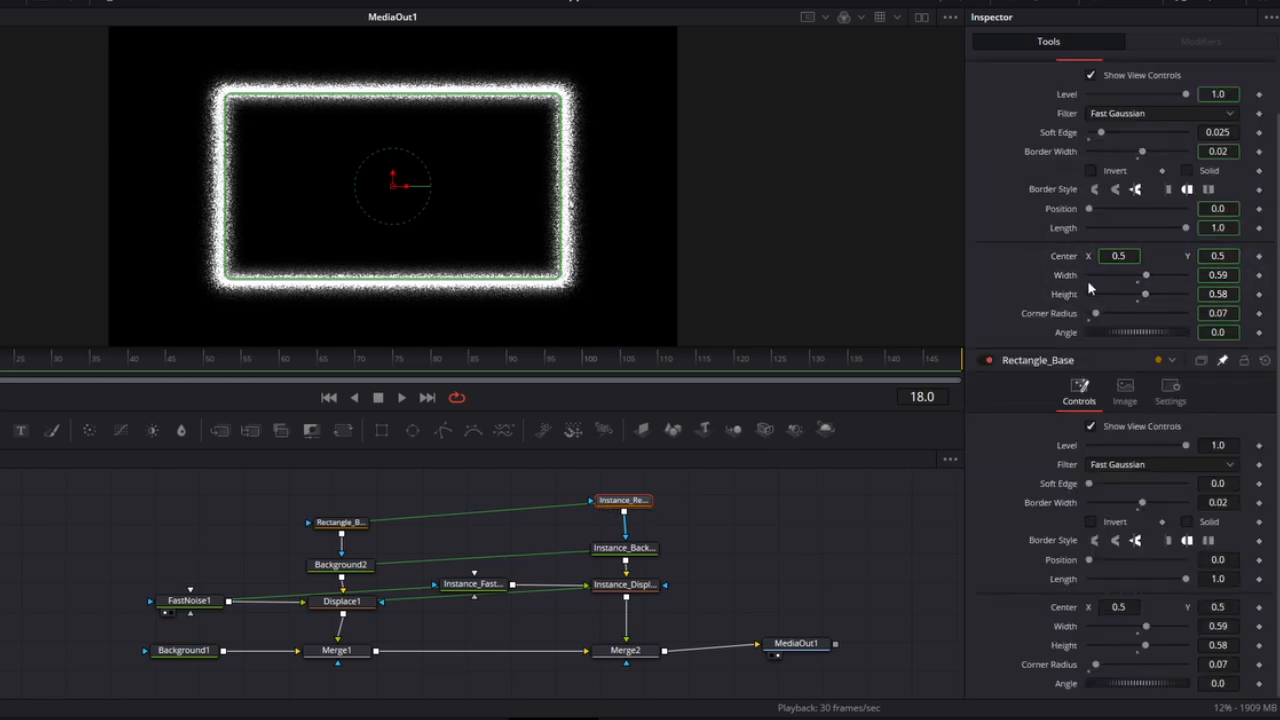
{"action": "right_click", "coordinate": [1260, 278]}
{"action": "left_click", "coordinate": [1232, 415]}
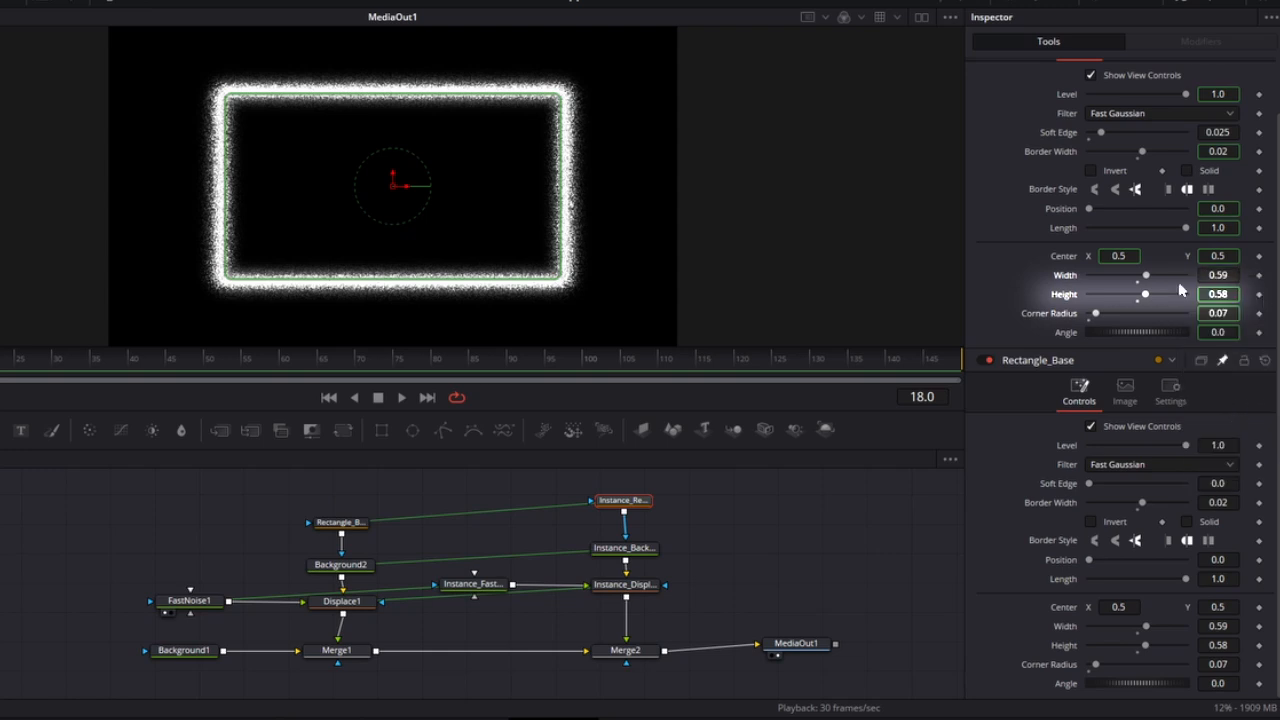
{"action": "right_click", "coordinate": [1259, 296]}
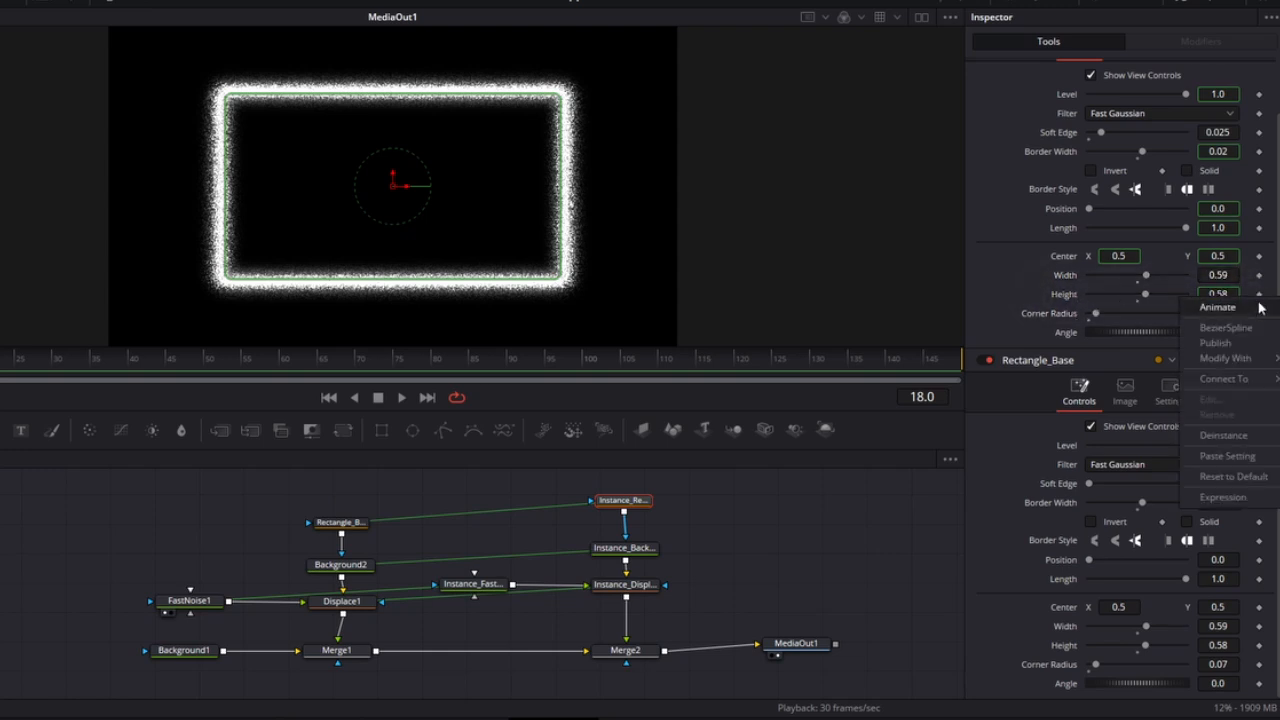
{"action": "left_click", "coordinate": [1213, 435]}
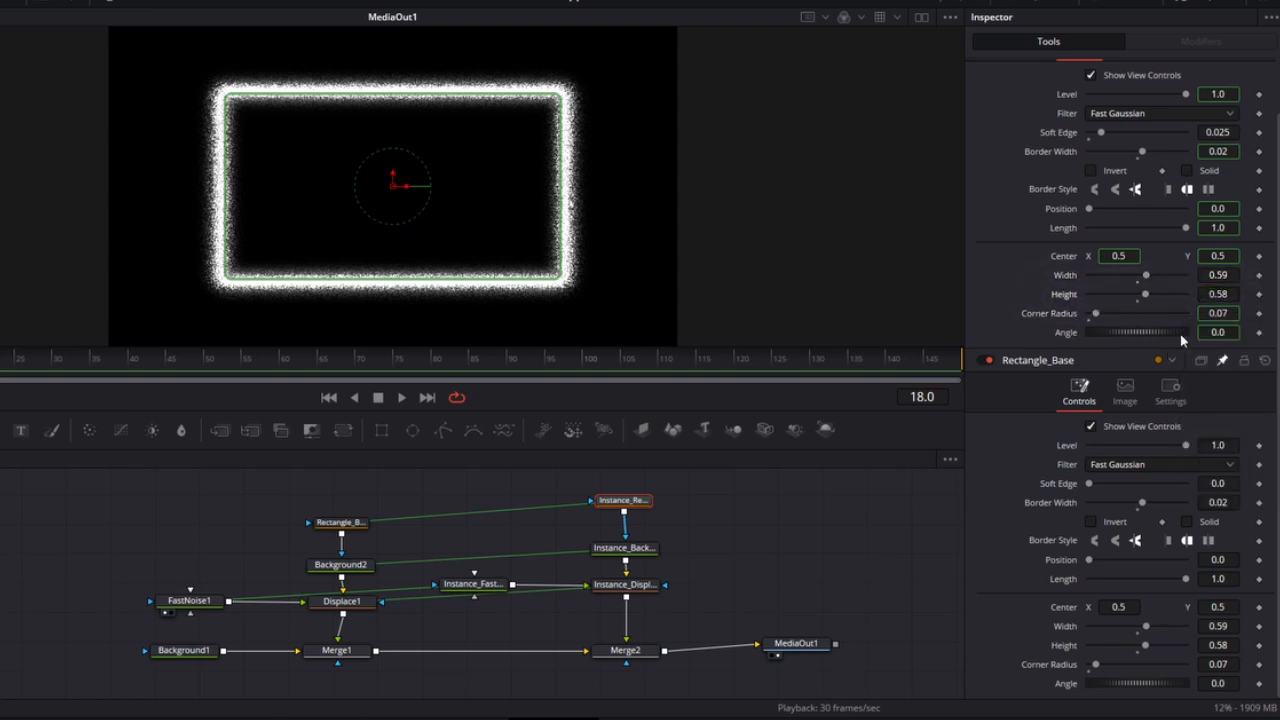
Step: Drive Instance_Rectangle's width with the expression Rectangle_Base.Width*1.03
{"action": "right_click", "coordinate": [1260, 278]}
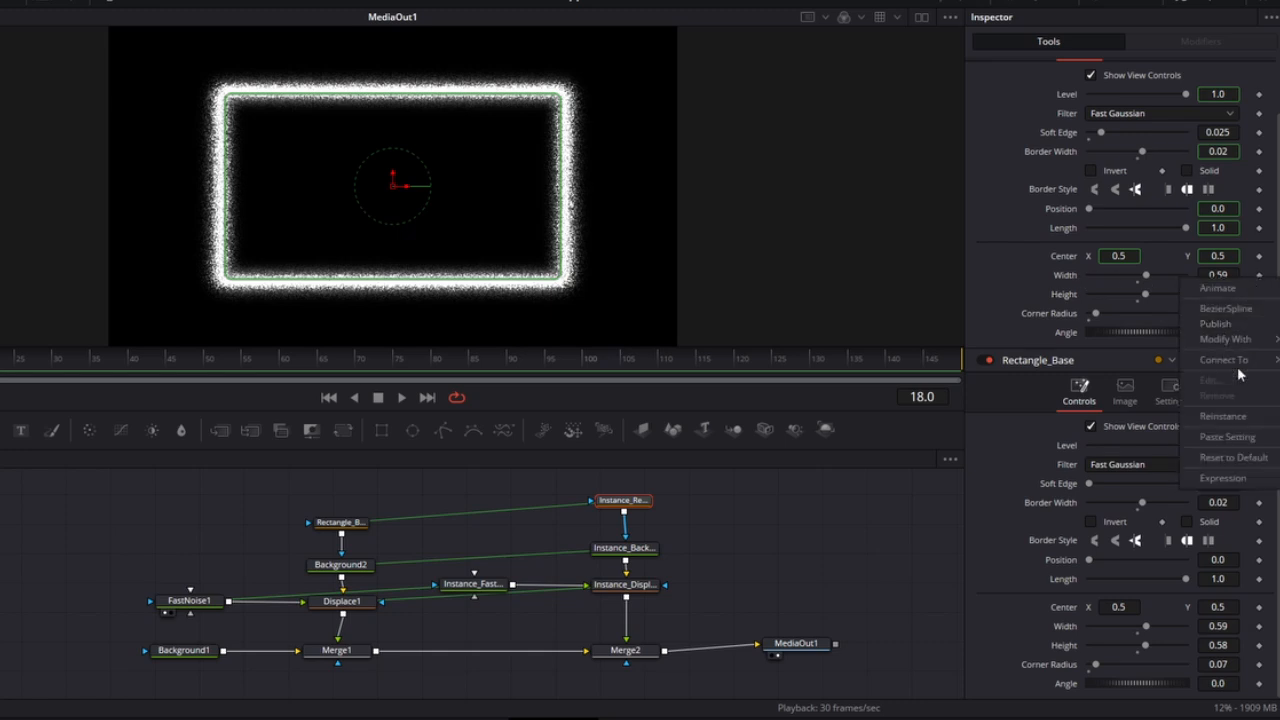
{"action": "left_click", "coordinate": [1240, 480]}
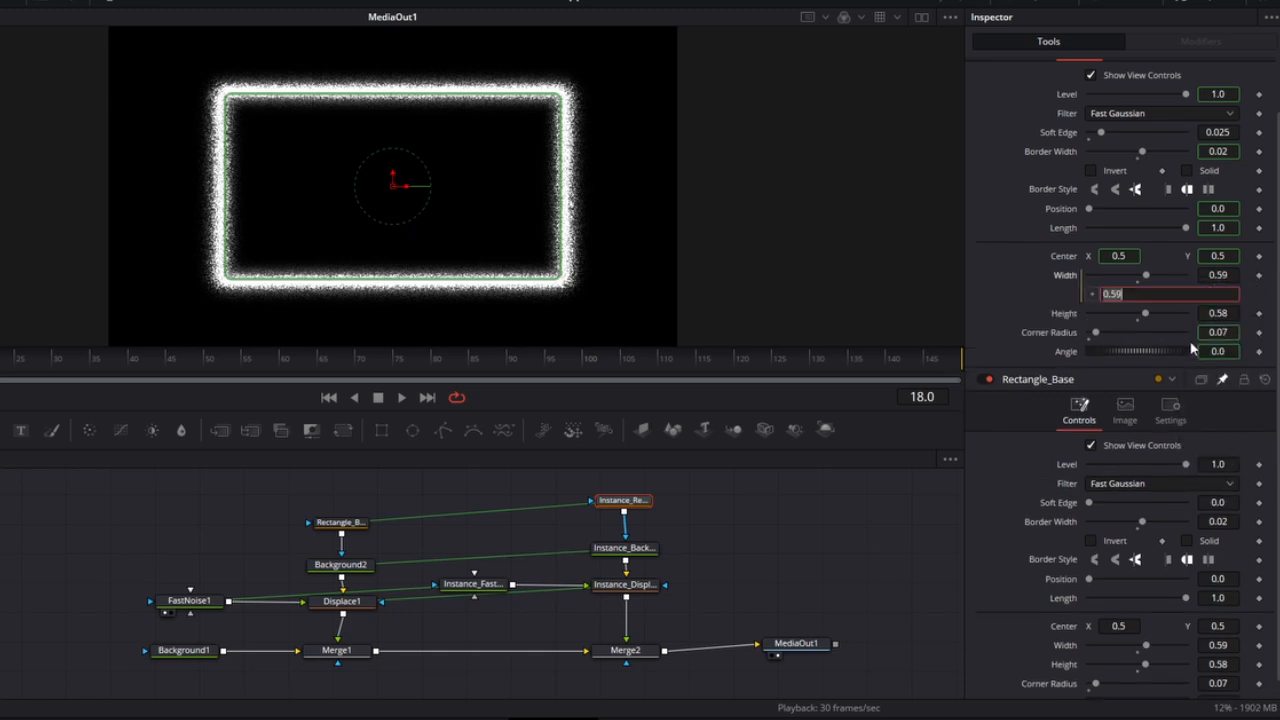
{"action": "left_click_drag", "start_coordinate": [1092, 295], "coordinate": [1068, 648]}
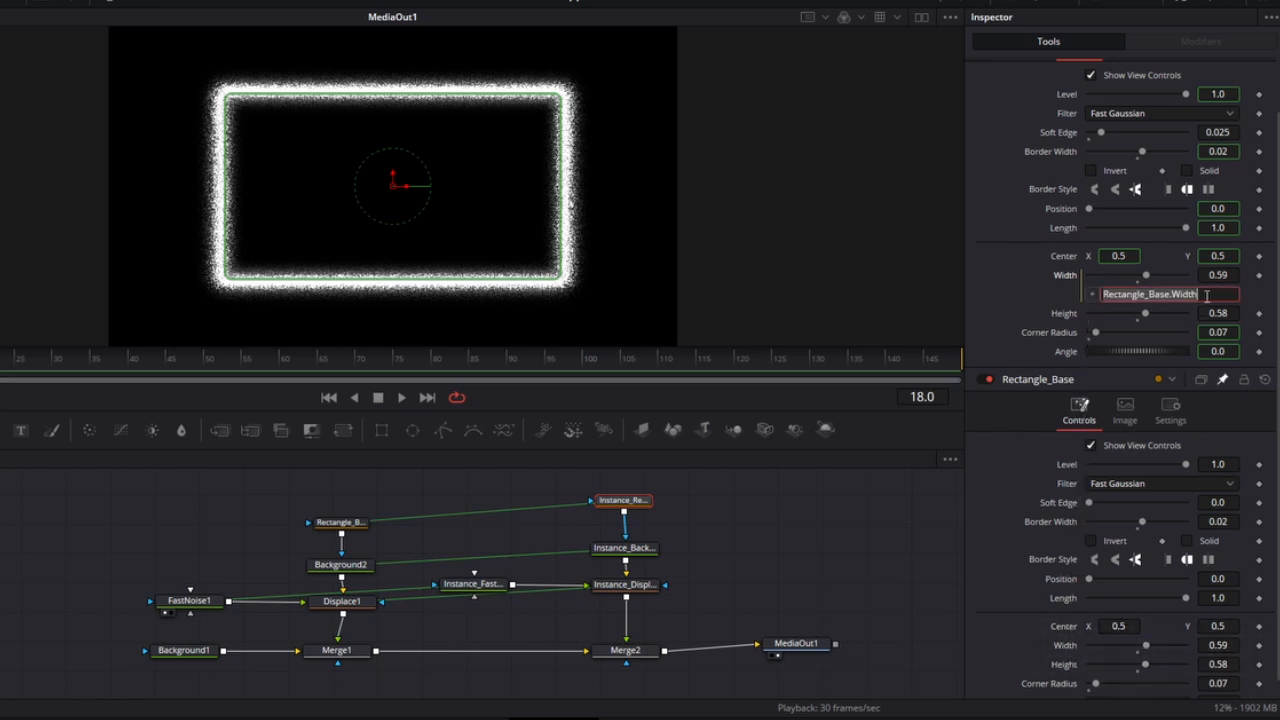
{"action": "type", "text": "*1"}
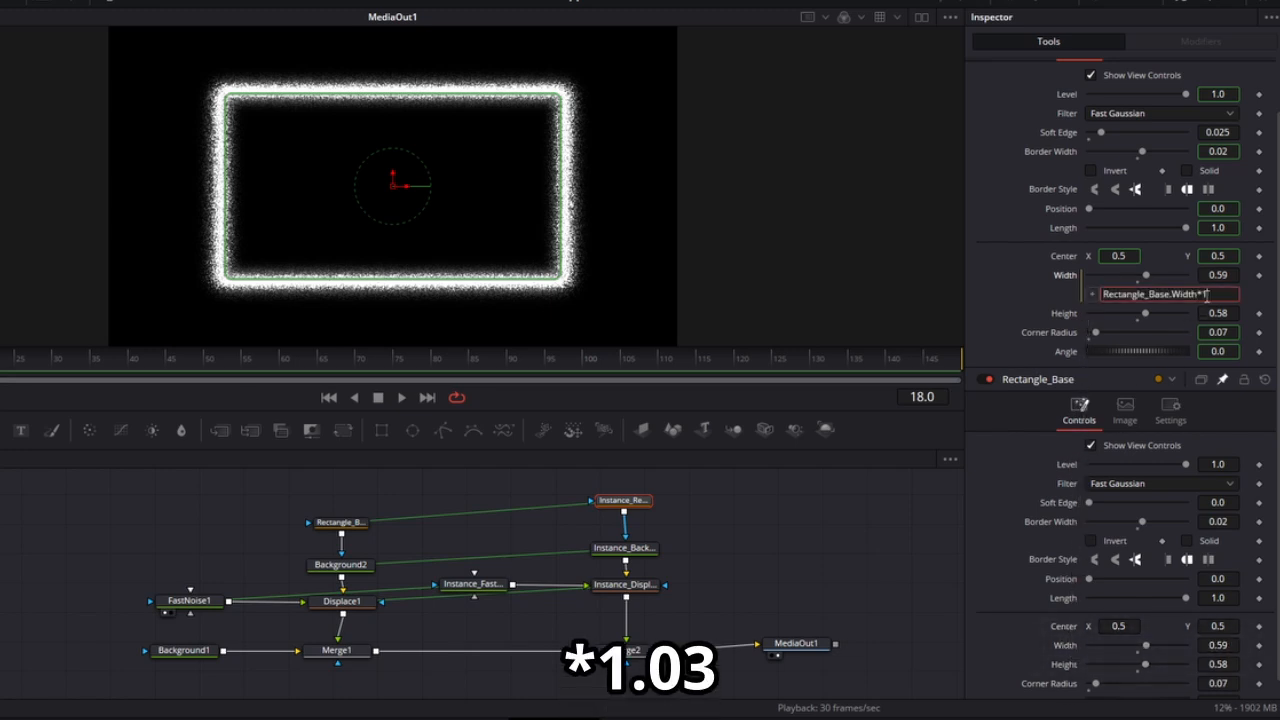
{"action": "type", "text": ".03"}
{"action": "key", "text": "Return"}
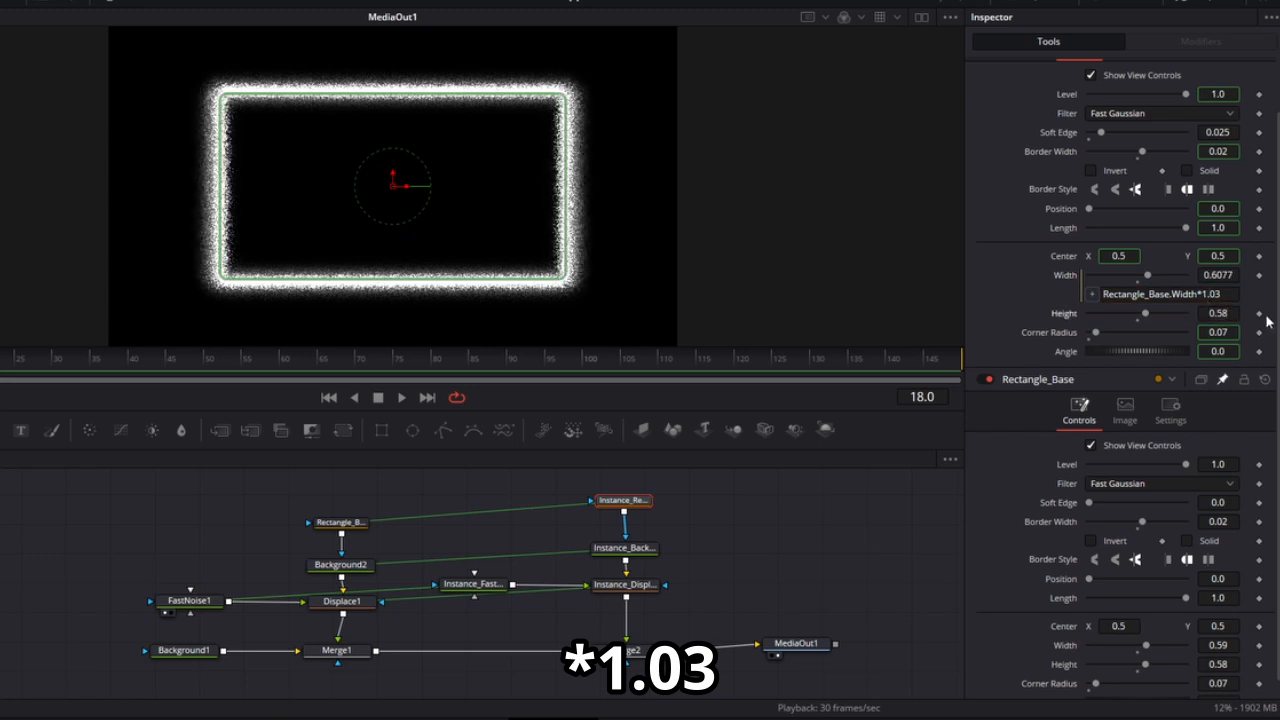
Step: Drive Instance_Rectangle's height with the expression Rectangle_Base.Height*1.06
{"action": "right_click", "coordinate": [1261, 317]}
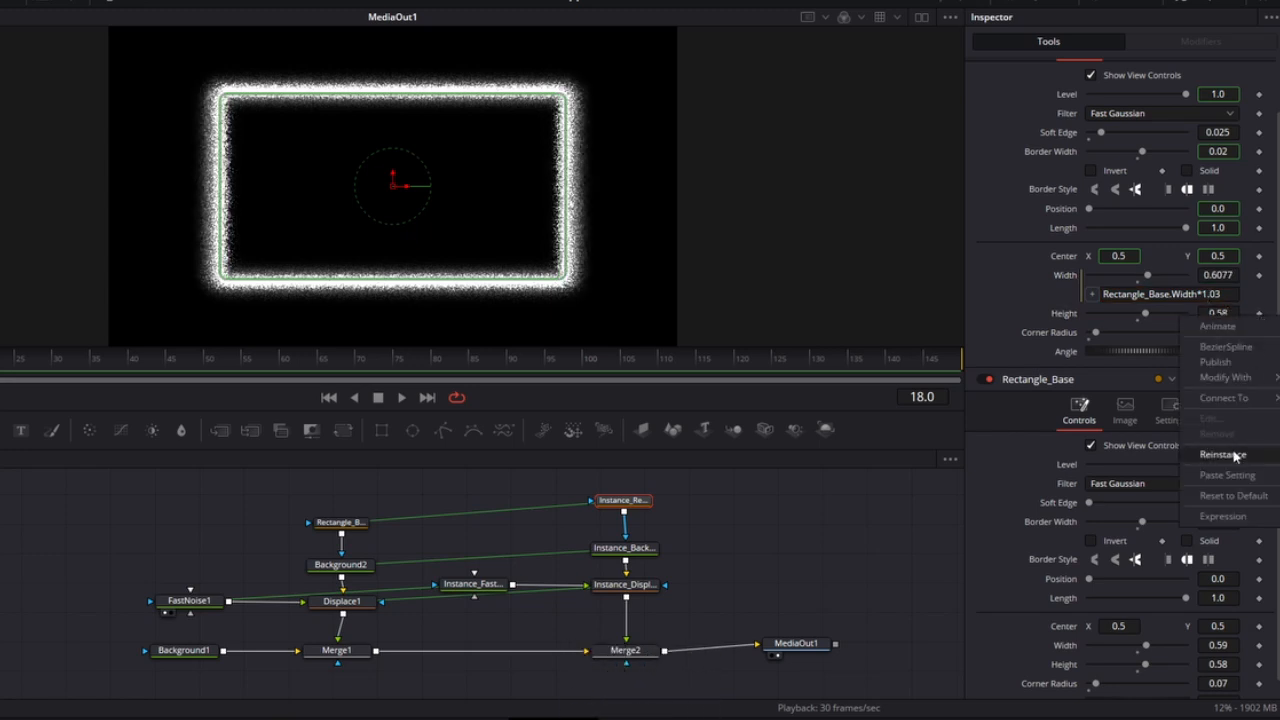
{"action": "left_click", "coordinate": [1229, 518]}
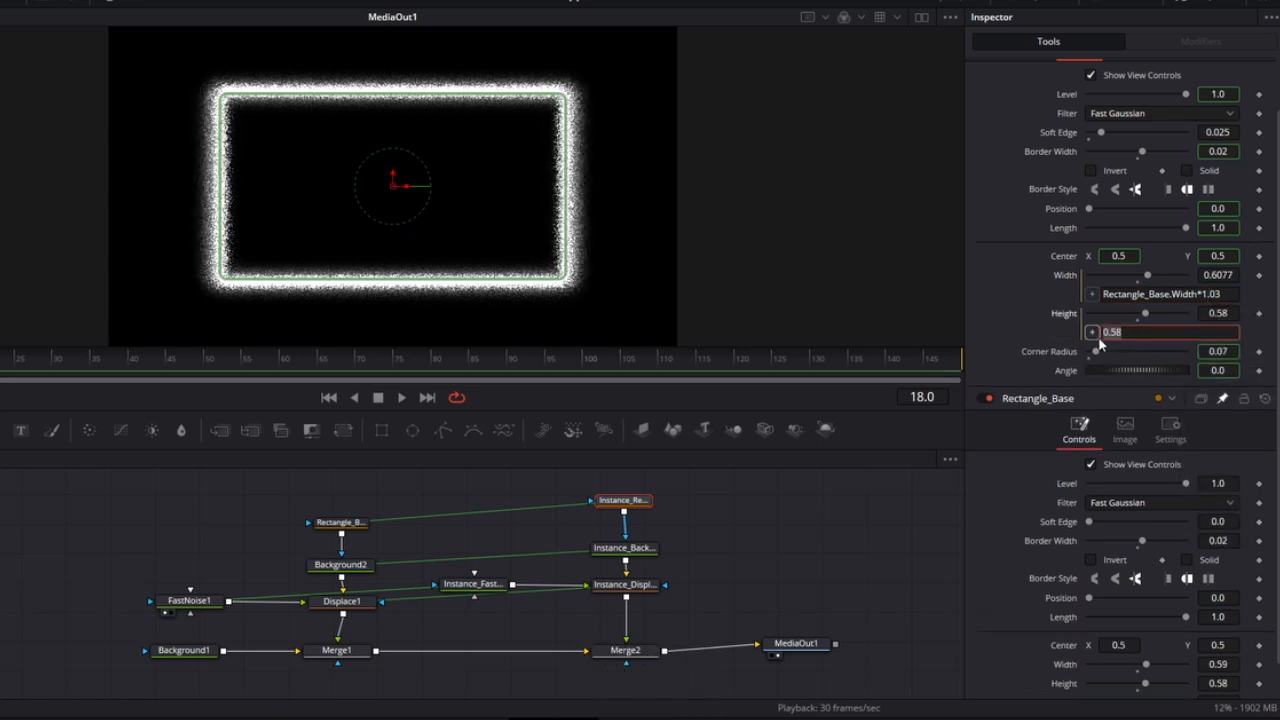
{"action": "left_click_drag", "start_coordinate": [1092, 332], "coordinate": [1066, 682]}
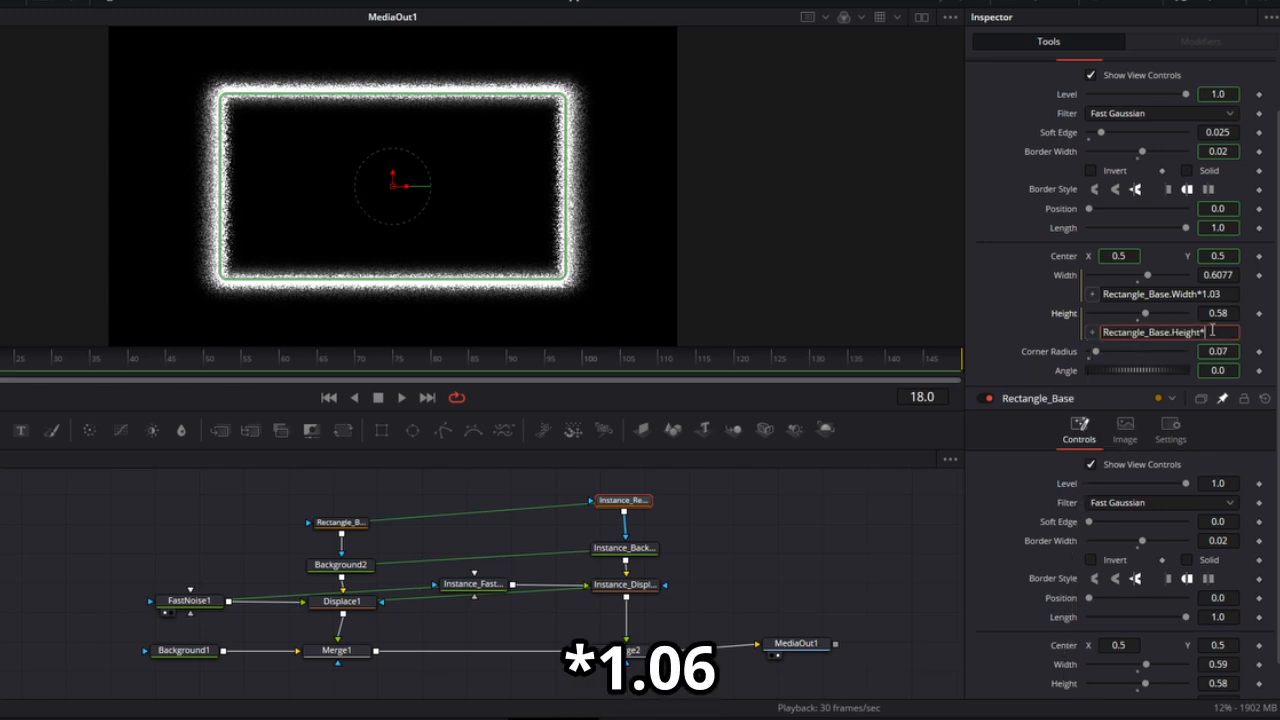
{"action": "type", "text": "*1.06"}
{"action": "key", "text": "Tab"}
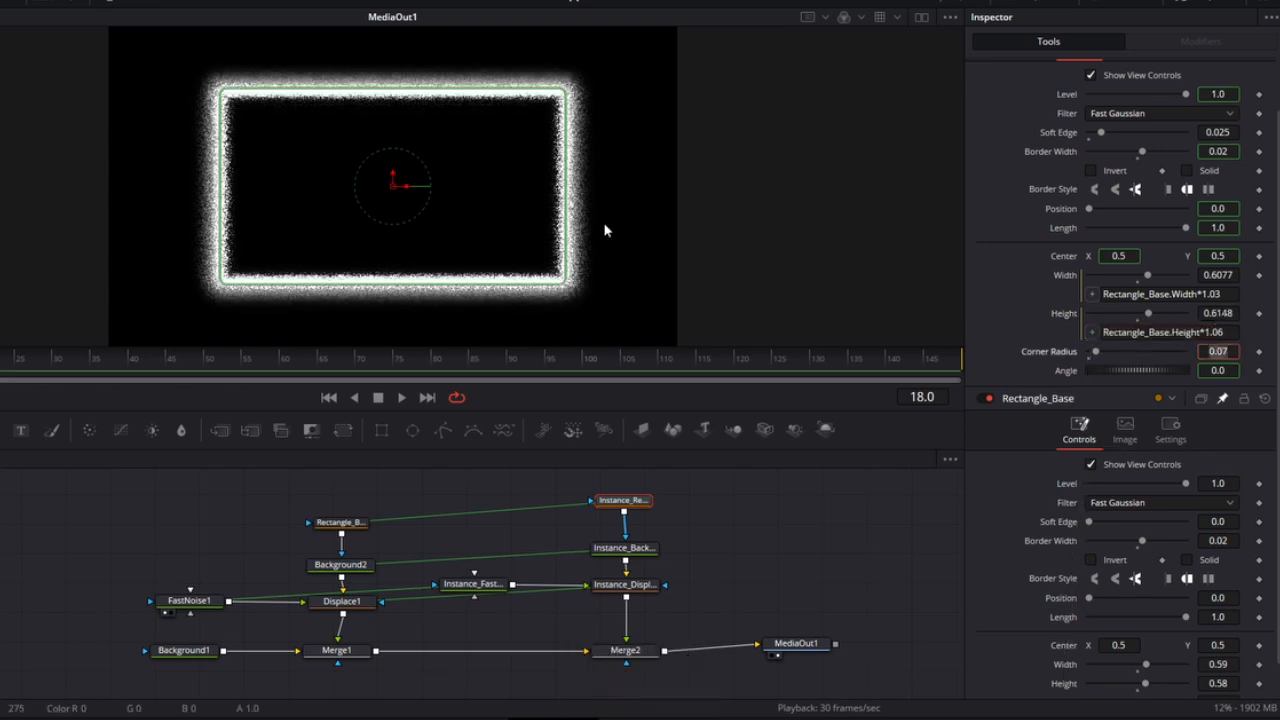
Step: Move Background1 away from Merge1 to make room, and add the media image lemino-kennedy-copertina.png to the node graph
{"action": "scroll", "coordinate": [605, 226], "scroll_direction": "up", "scroll_amount": 5}
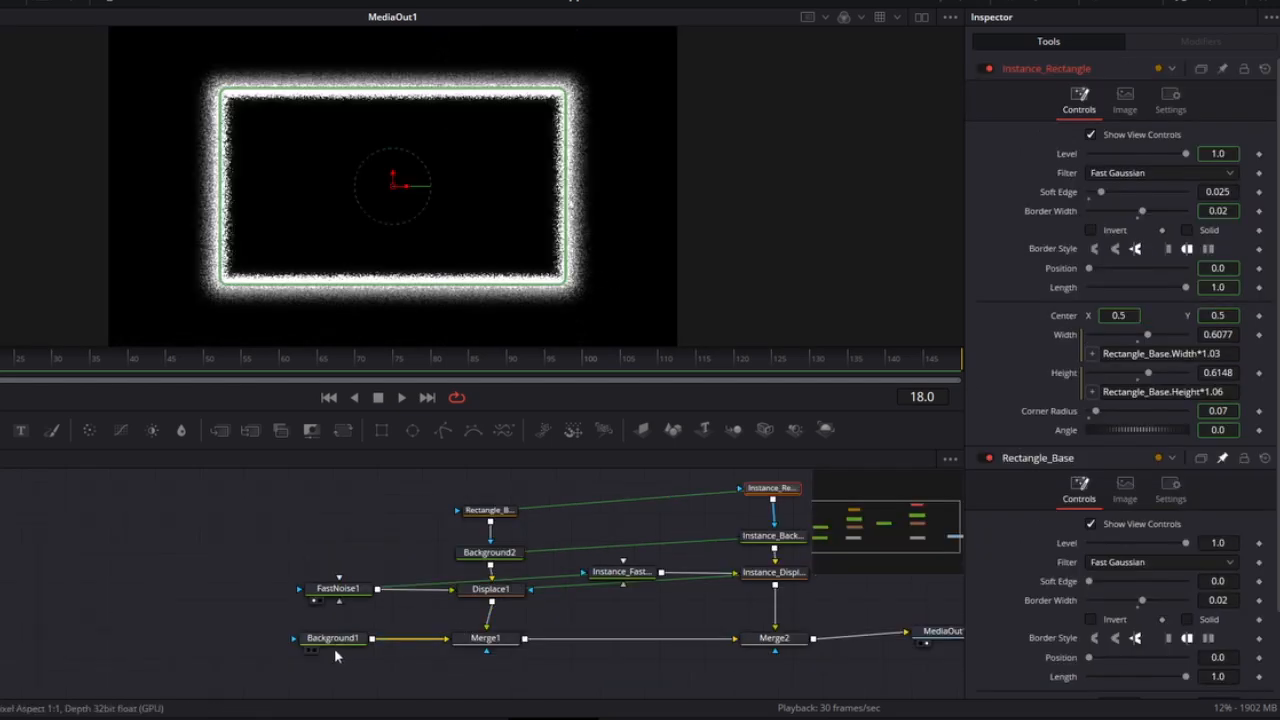
{"action": "left_click_drag", "start_coordinate": [334, 648], "coordinate": [39, 648]}
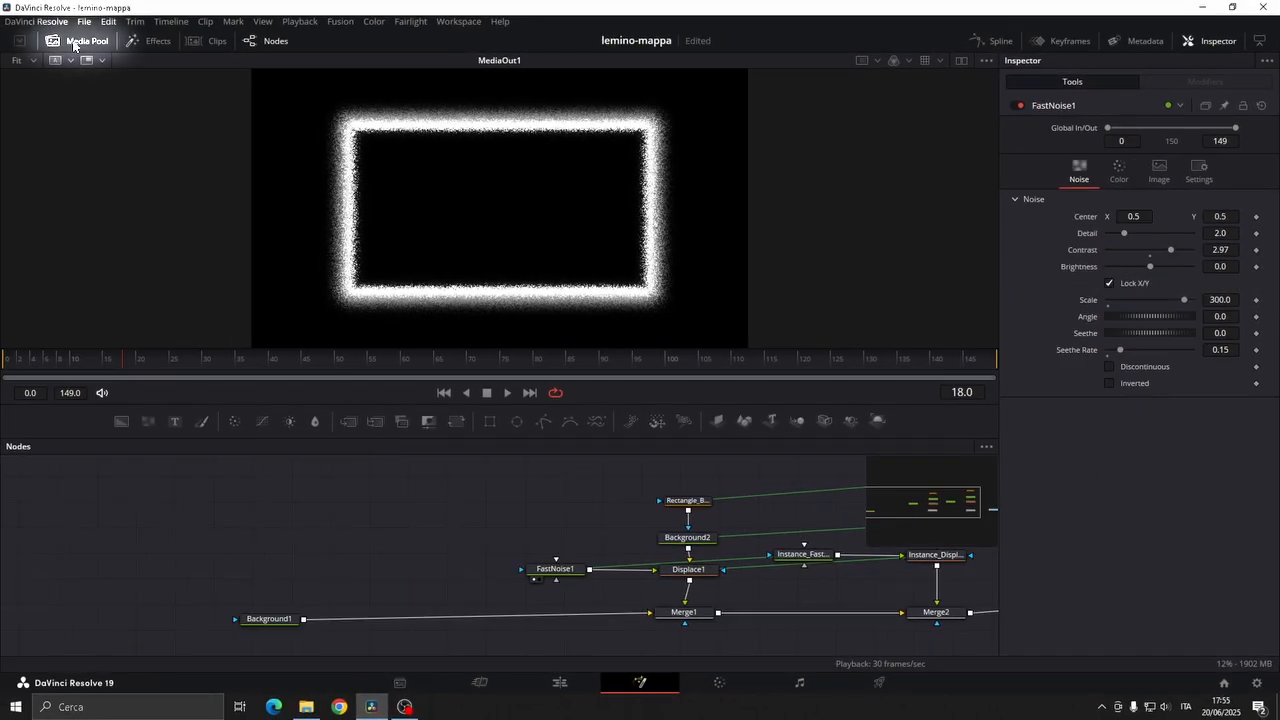
{"action": "left_click", "coordinate": [73, 41]}
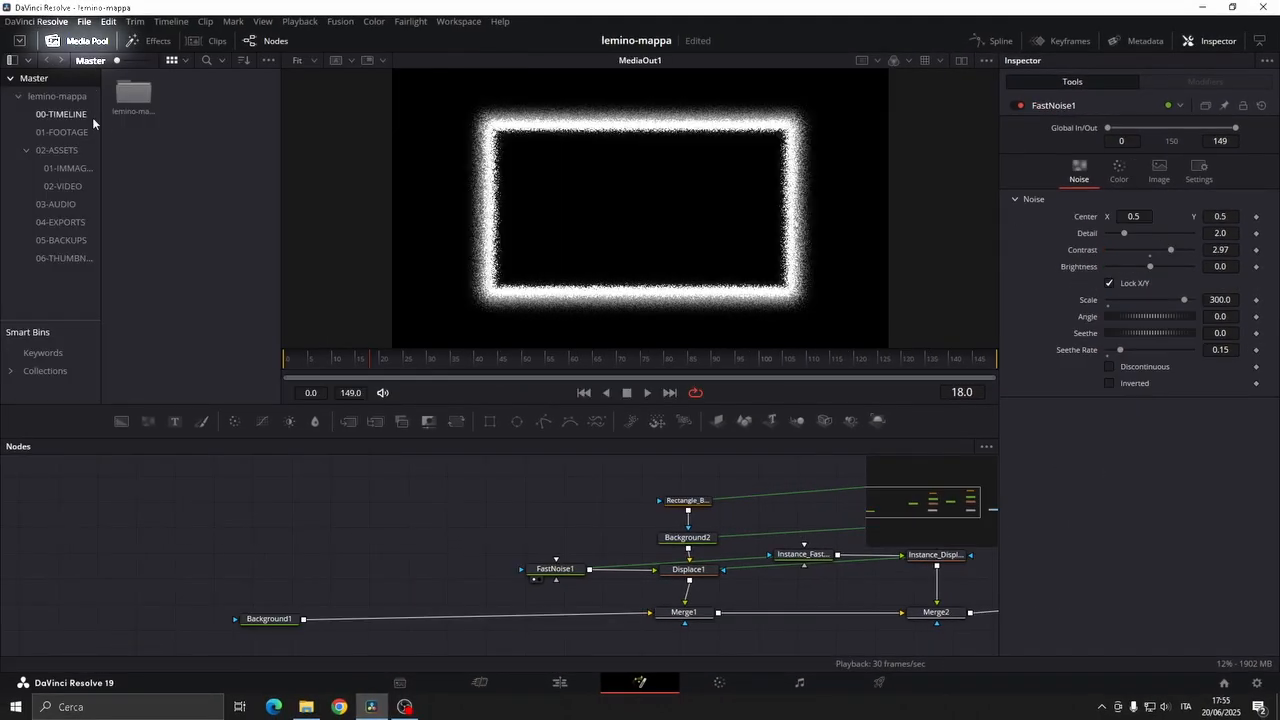
{"action": "left_click", "coordinate": [26, 150]}
{"action": "left_click", "coordinate": [65, 168]}
{"action": "left_click_drag", "start_coordinate": [133, 139], "coordinate": [425, 521]}
{"action": "left_click", "coordinate": [73, 41]}
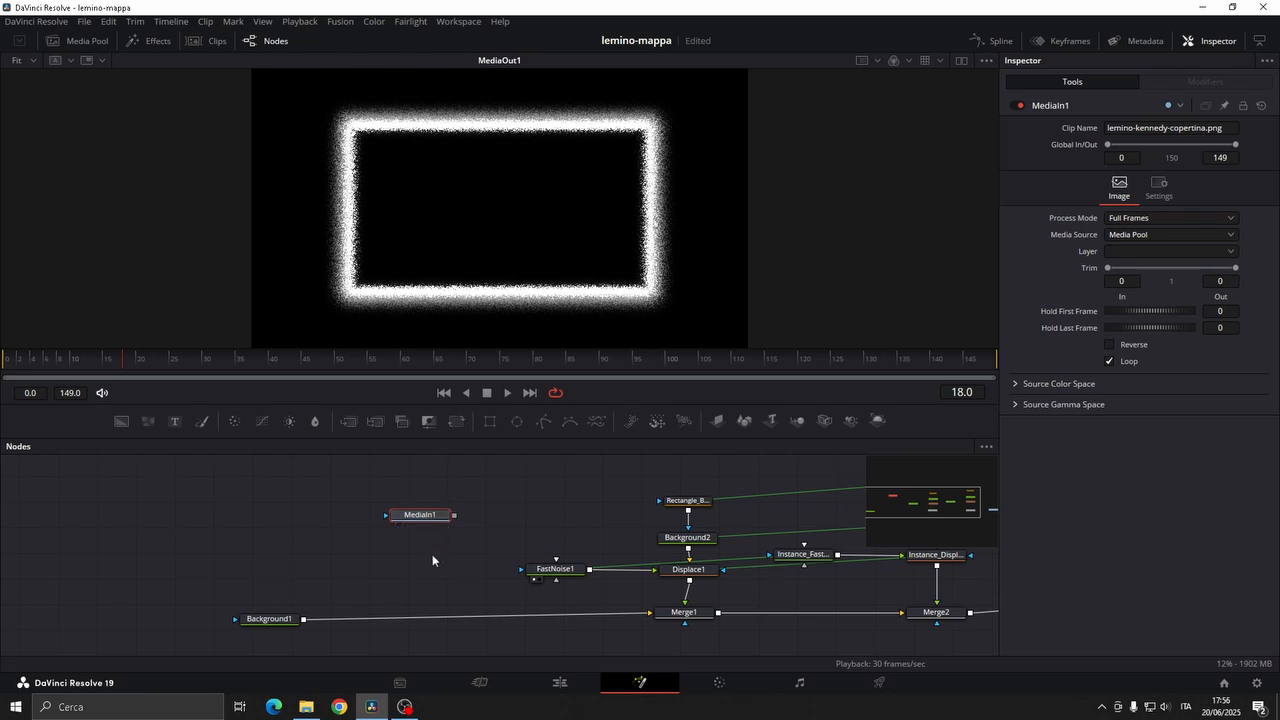
Step: Merge MediaIn1 over Background1 through a Transform node, and enlarge the image beyond the rectangle outline
{"action": "left_click_drag", "start_coordinate": [462, 435], "coordinate": [305, 621]}
{"action": "left_click", "coordinate": [421, 552]}
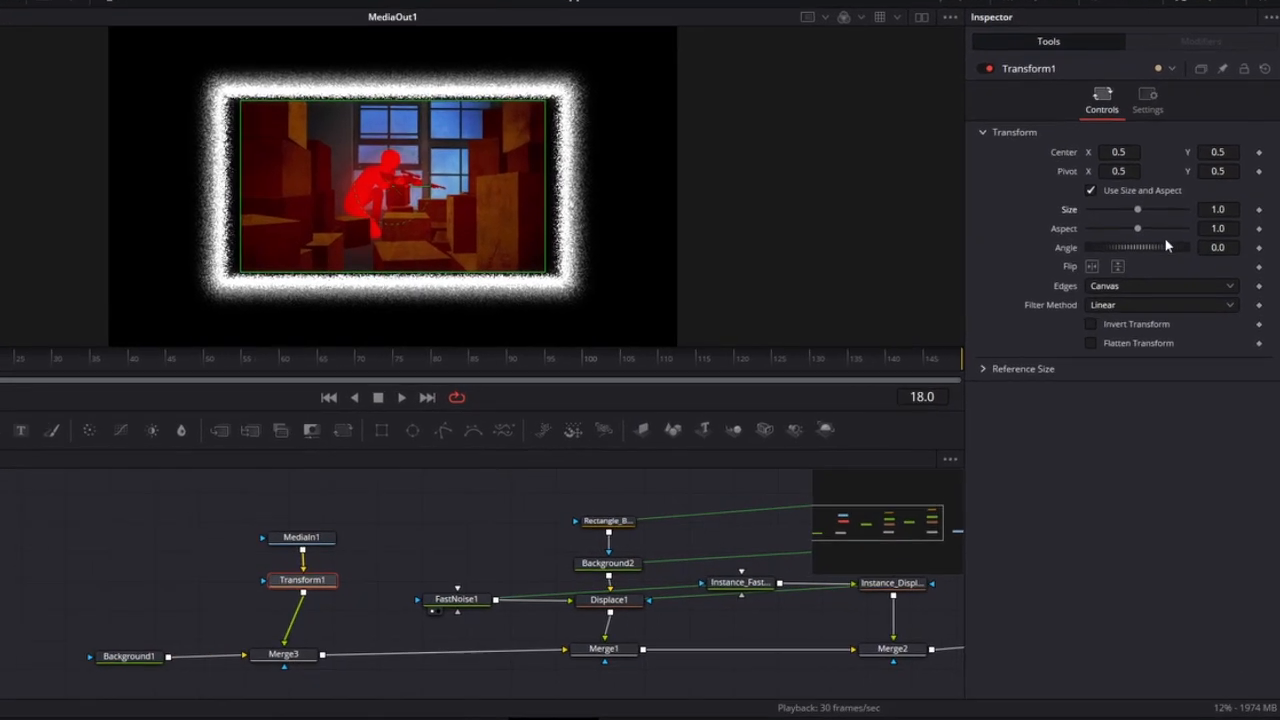
{"action": "left_click_drag", "start_coordinate": [1222, 209], "coordinate": [1268, 209]}
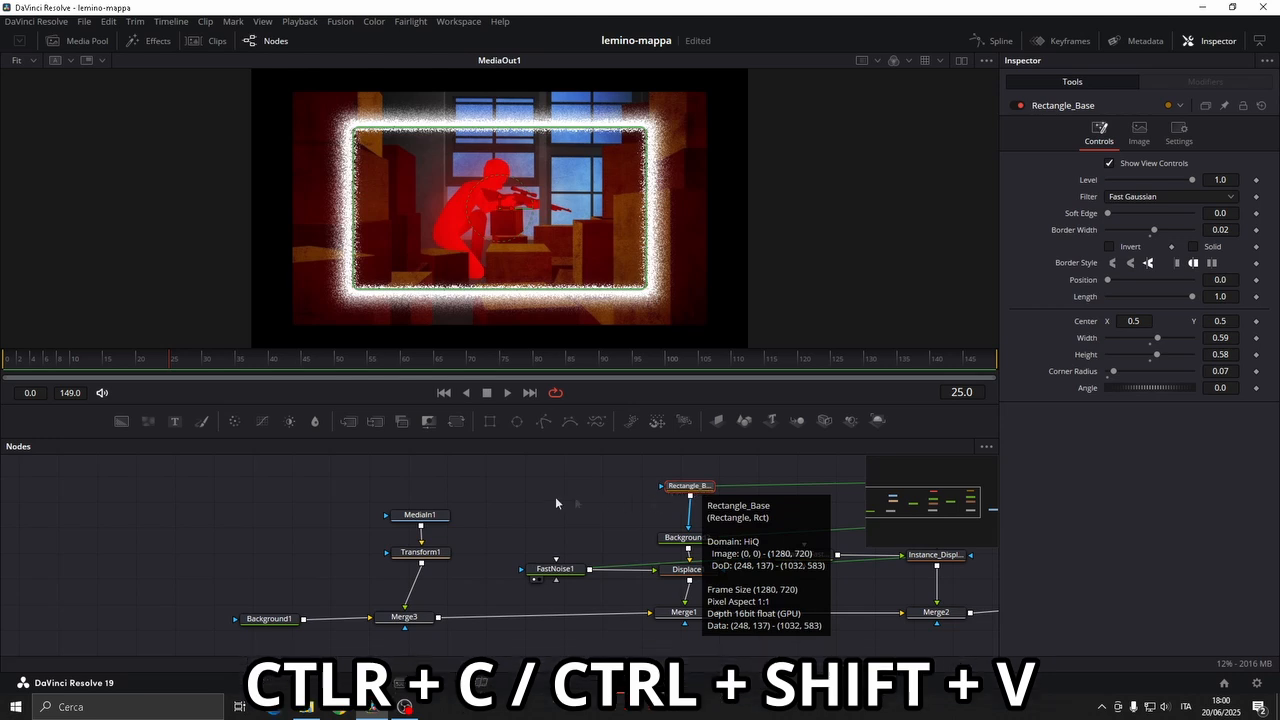
Step: Paste Rectangle_Base as an instance and connect it as the mask of Merge3
{"action": "key", "text": "ctrl+shift+v"}
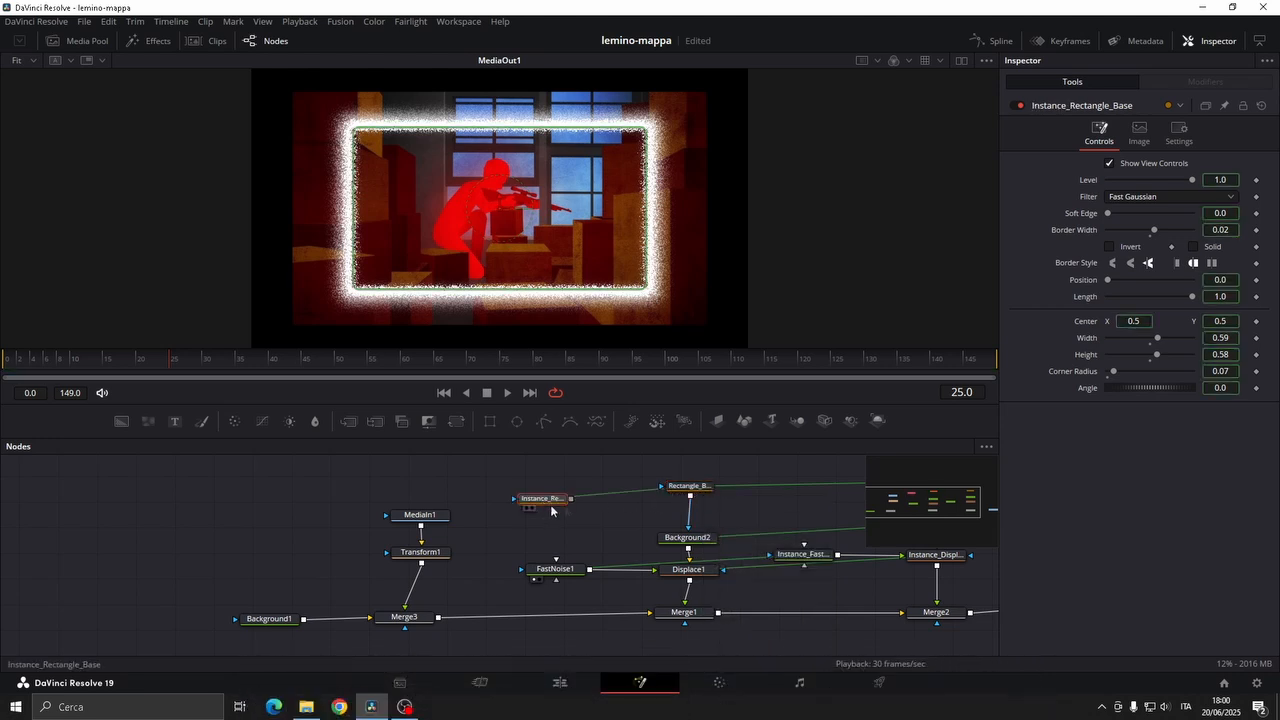
{"action": "left_click_drag", "start_coordinate": [546, 516], "coordinate": [406, 610]}
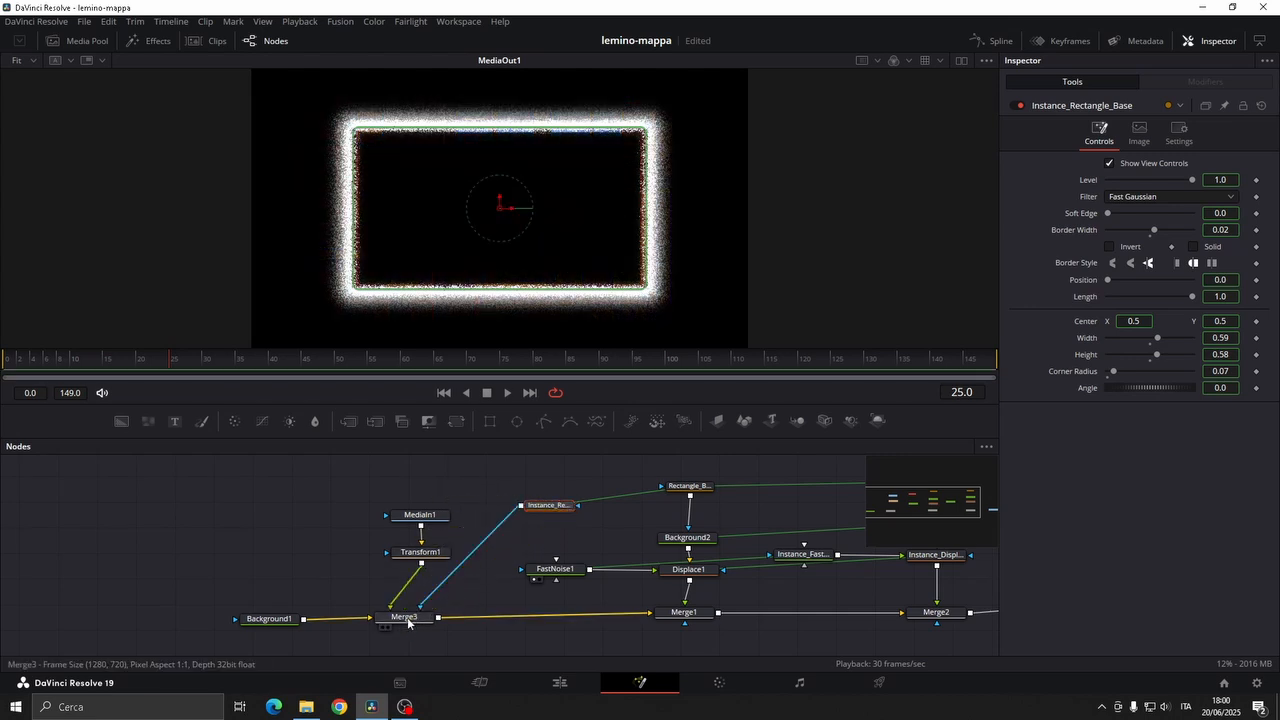
{"action": "left_click_drag", "start_coordinate": [561, 508], "coordinate": [560, 524]}
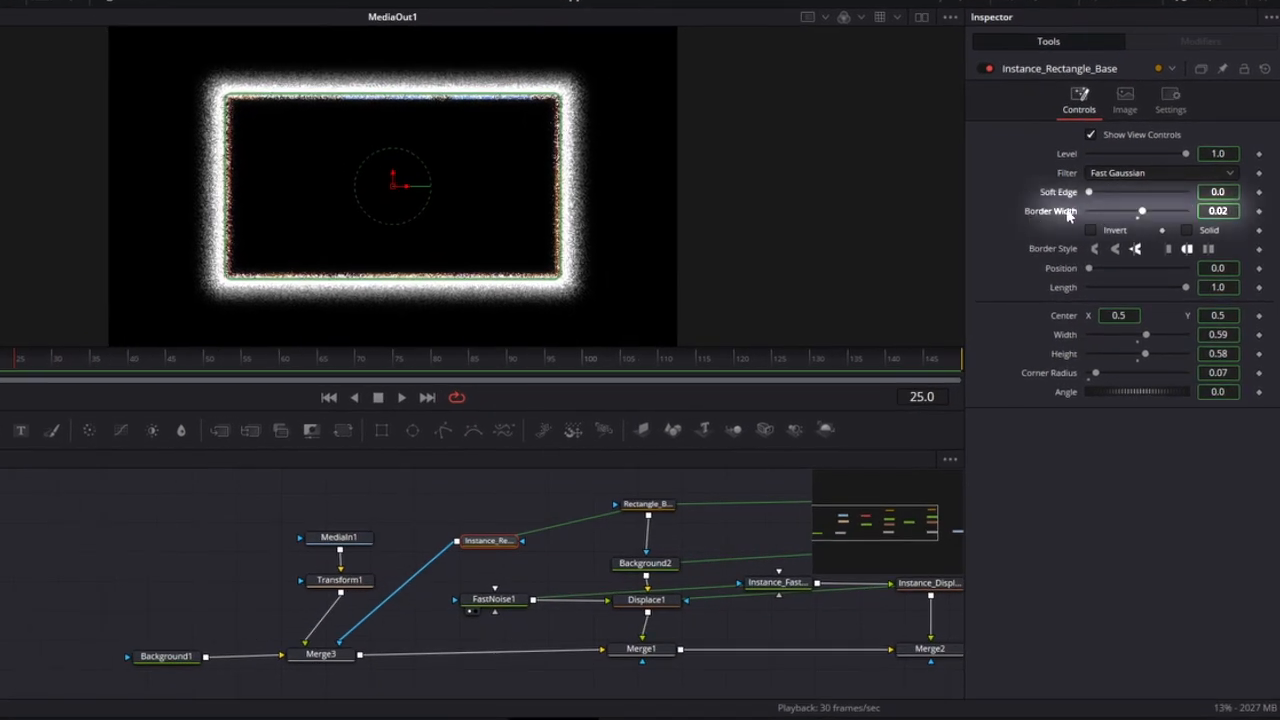
Step: Deinstance the mask rectangle's Border Width and Solid, set its Border Width to 0, and enlarge the image through Transform1 to fill the frame
{"action": "right_click", "coordinate": [1258, 214]}
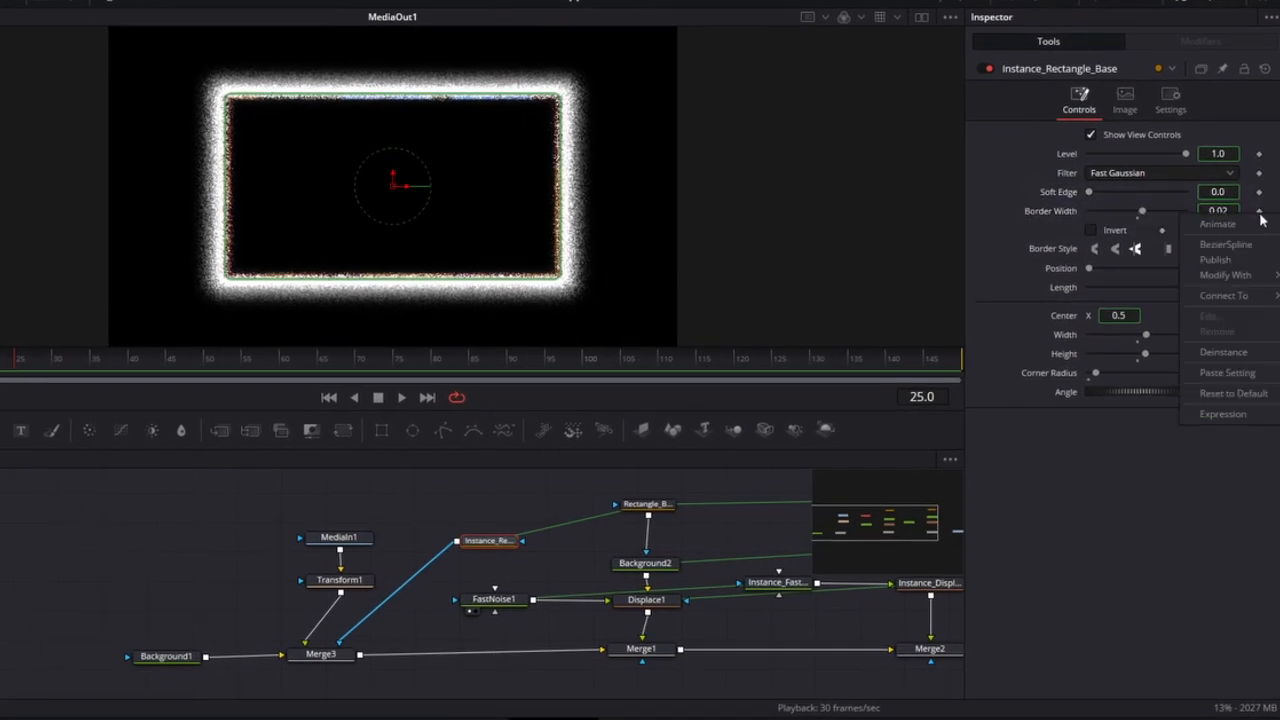
{"action": "left_click", "coordinate": [1244, 354]}
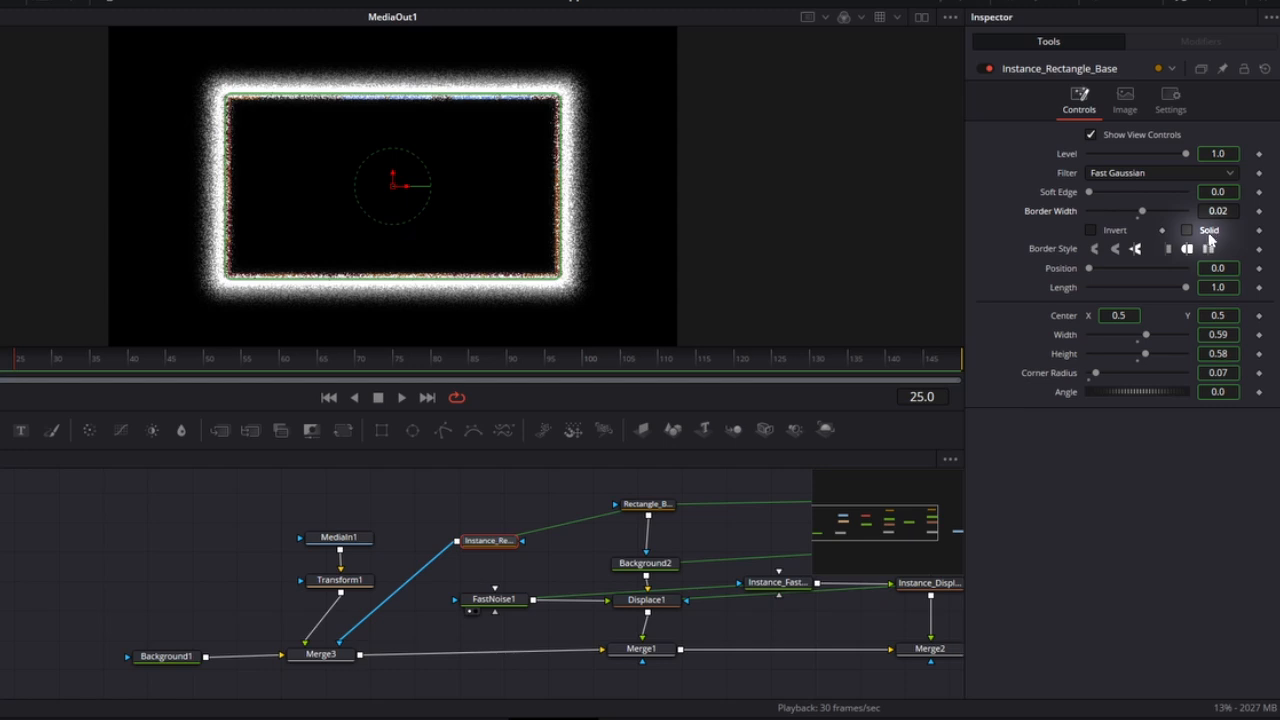
{"action": "right_click", "coordinate": [1260, 236]}
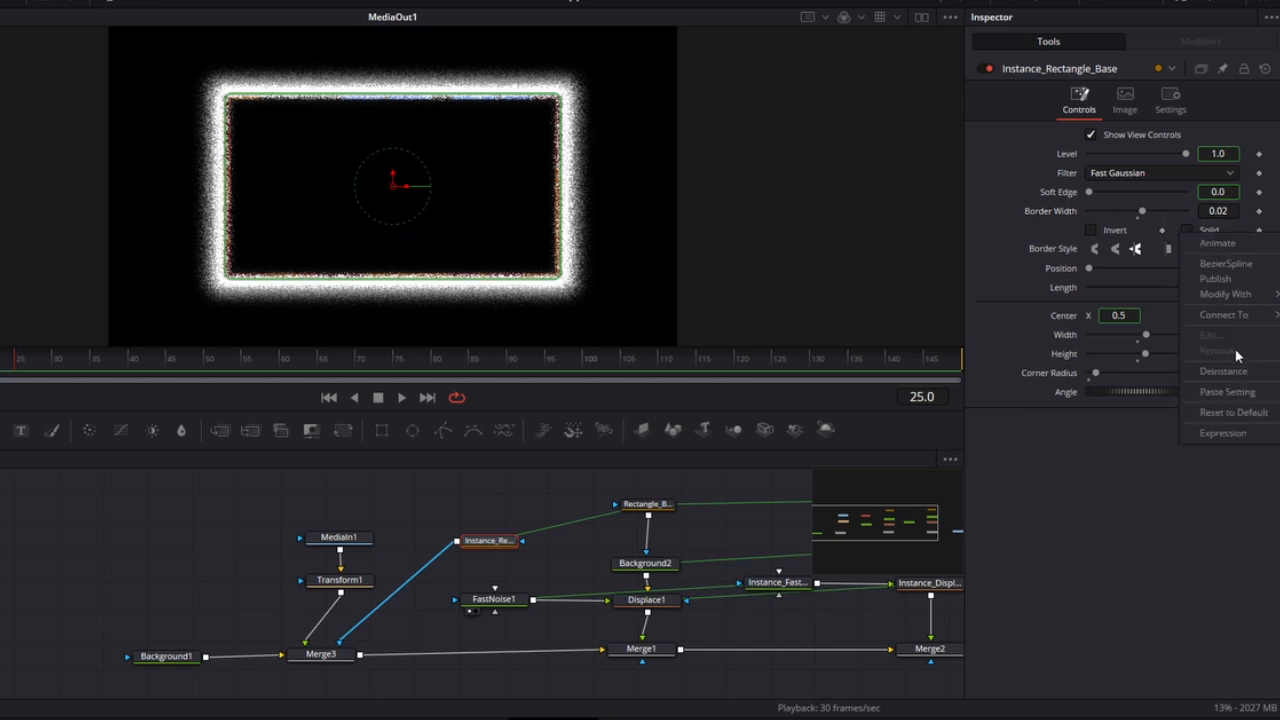
{"action": "left_click_drag", "start_coordinate": [1226, 210], "coordinate": [1138, 221]}
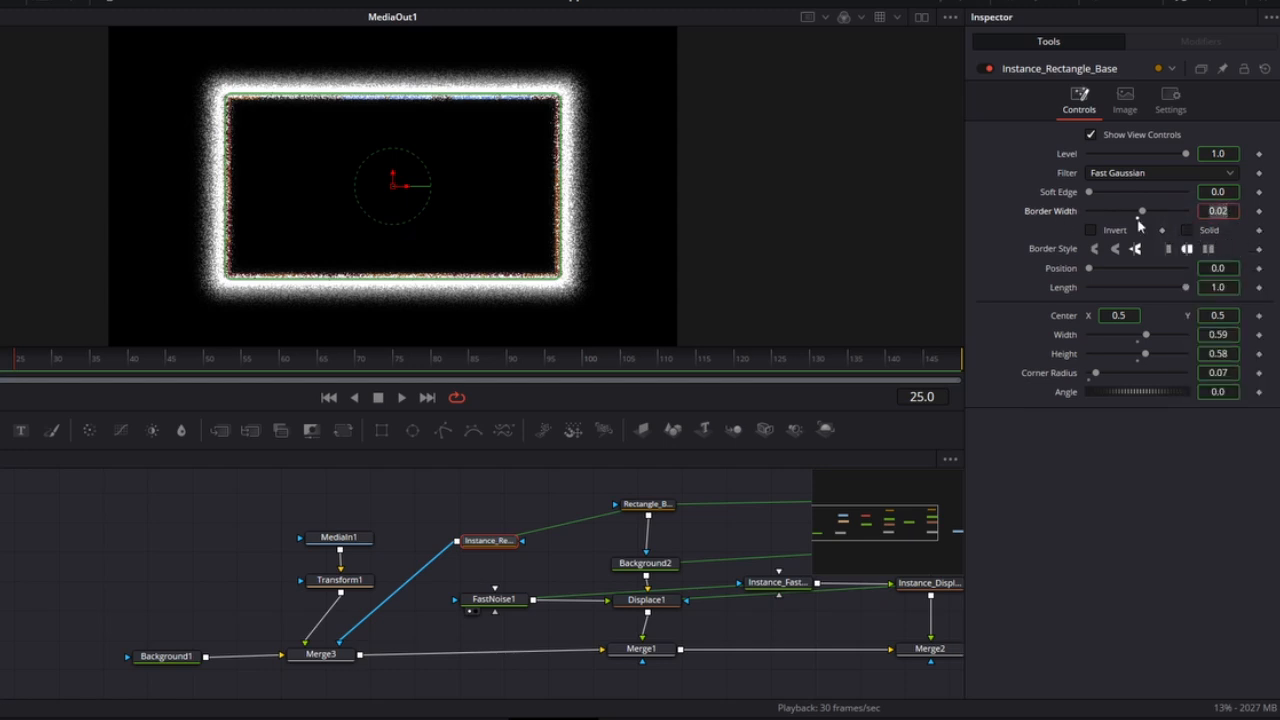
{"action": "type", "text": "0"}
{"action": "key", "text": "Return"}
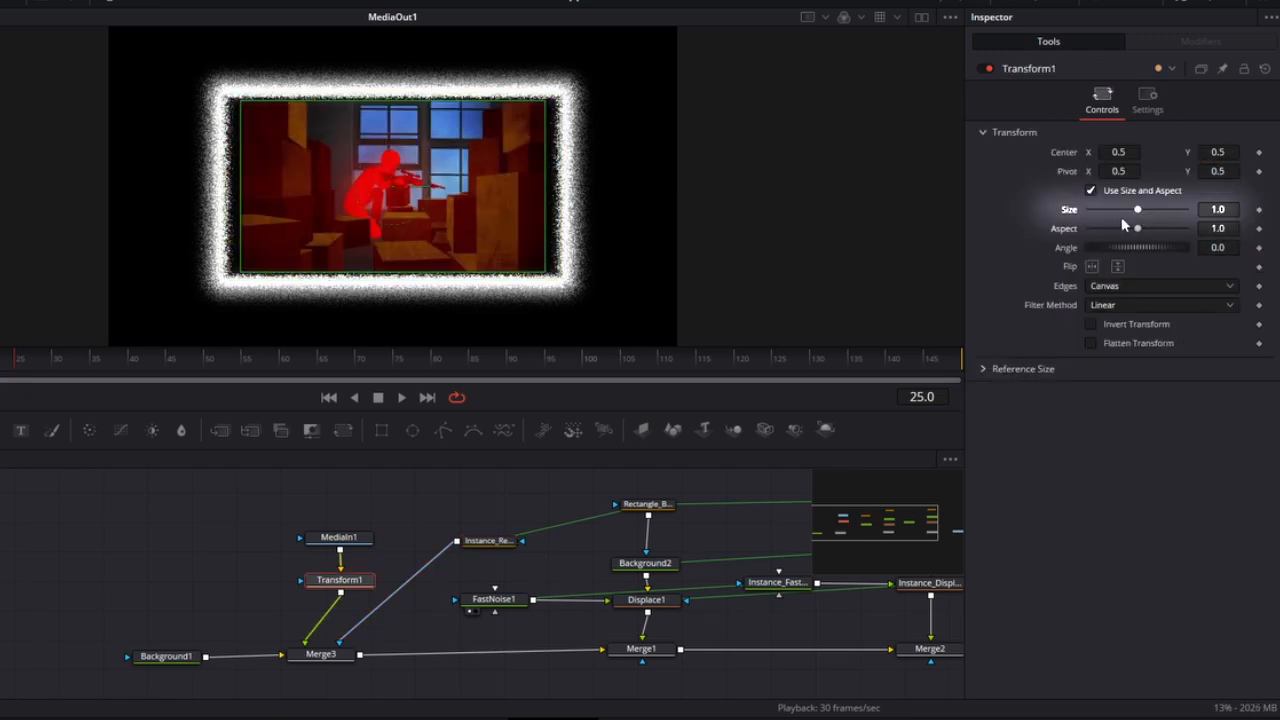
{"action": "mouse_move", "coordinate": [1138, 210]}
{"action": "left_mouse_down"}
{"action": "mouse_move", "coordinate": [1181, 207]}
{"action": "mouse_move", "coordinate": [1124, 224]}
{"action": "left_mouse_up"}
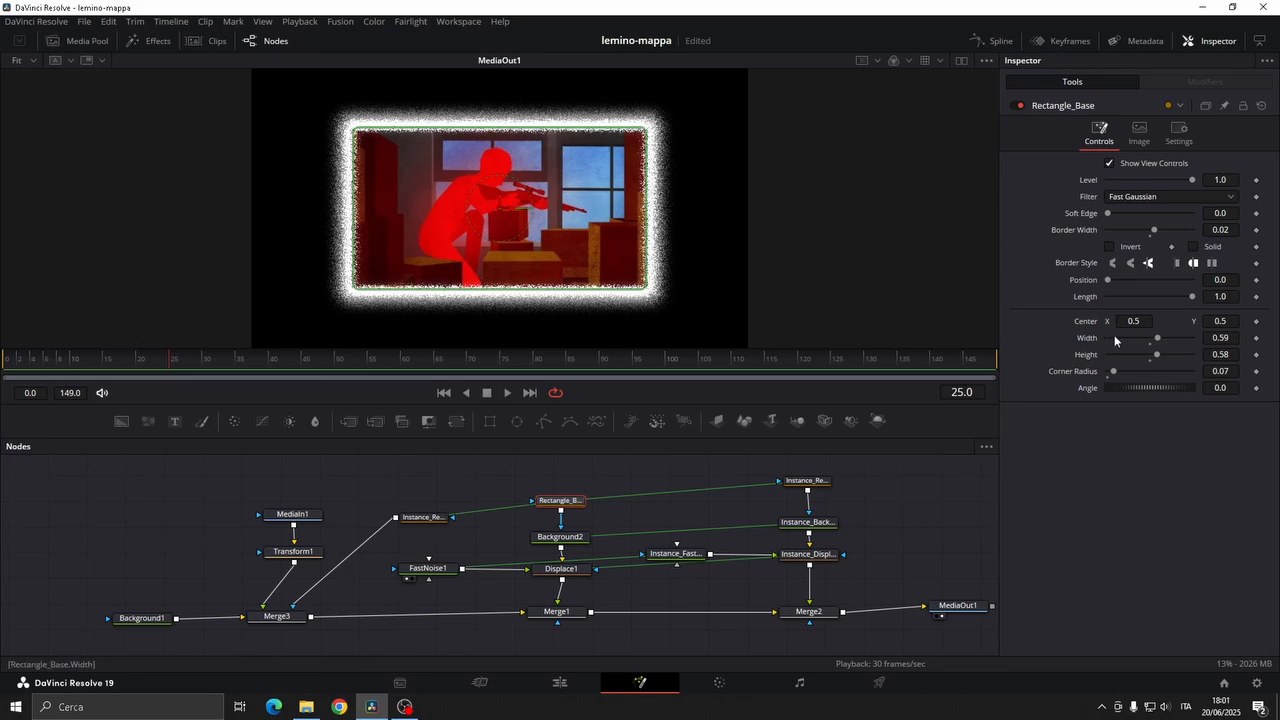
Step: Keyframe Rectangle_Base's Width and Height at frames 0 and 50, and set both to 0 at frame 0
{"action": "left_click_drag", "start_coordinate": [1157, 338], "coordinate": [1135, 356]}
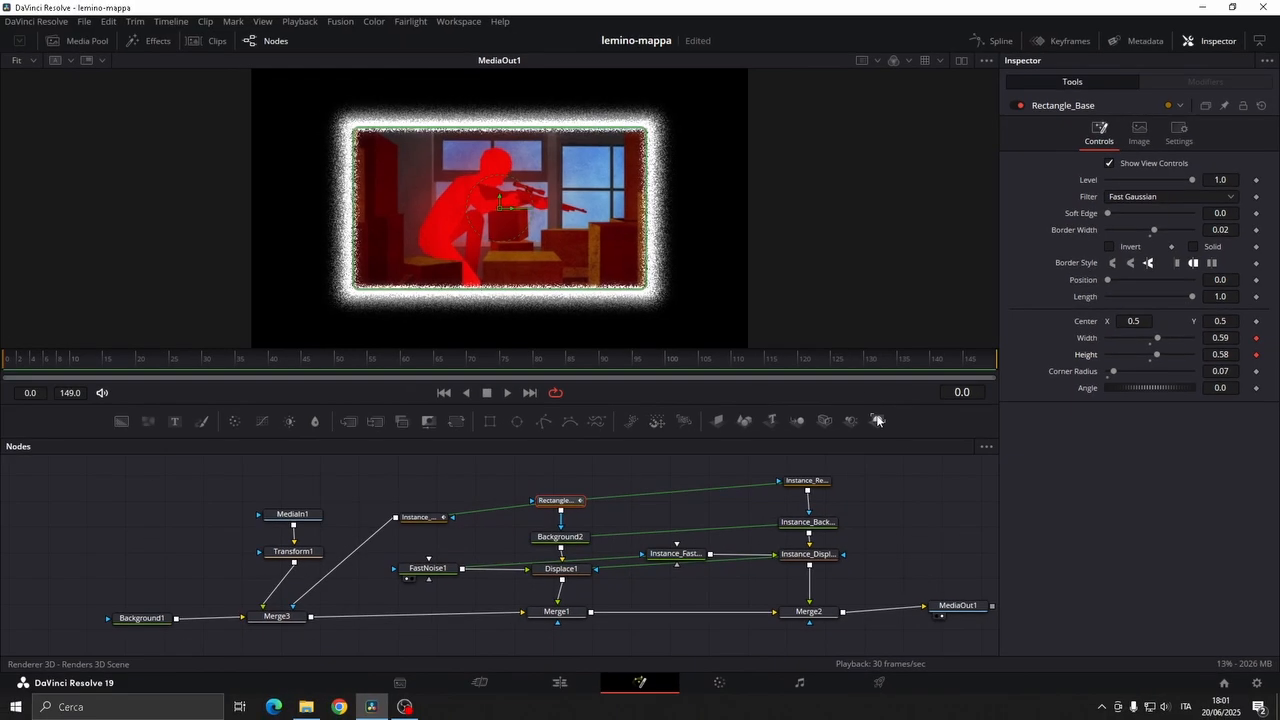
{"action": "left_click_drag", "start_coordinate": [31, 366], "coordinate": [339, 368]}
{"action": "left_click", "coordinate": [1256, 355]}
{"action": "left_click", "coordinate": [1257, 338]}
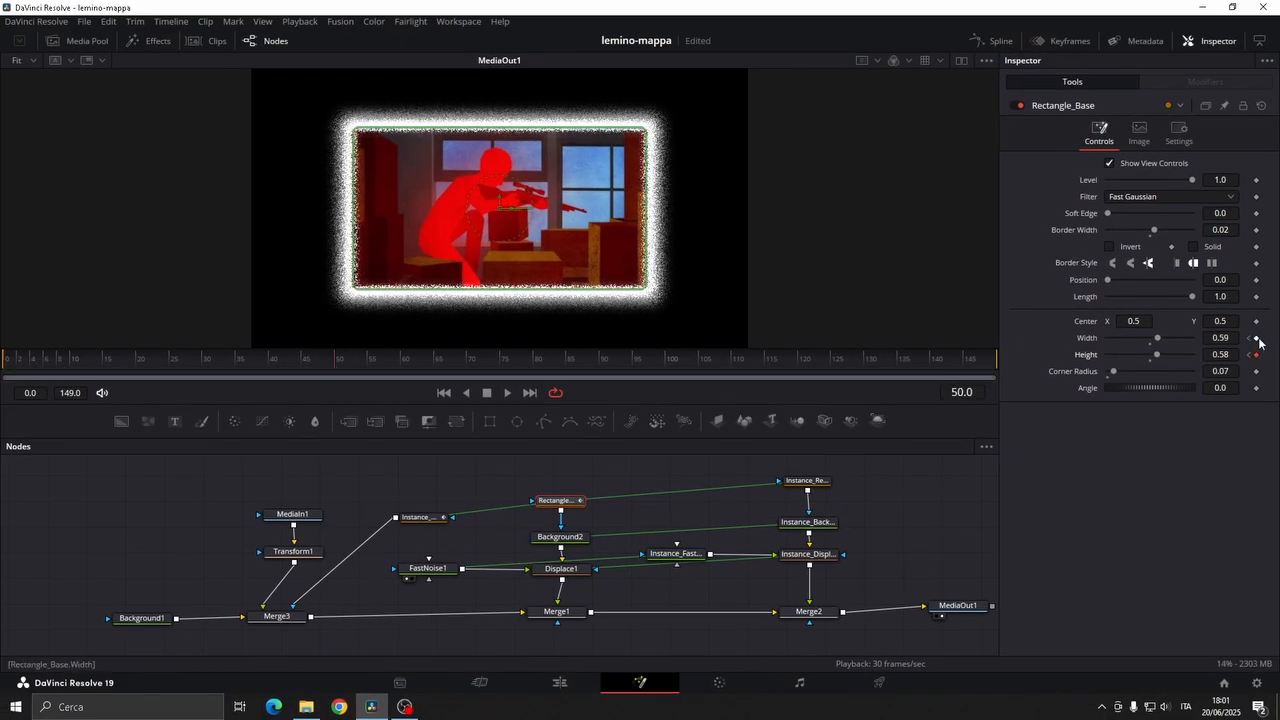
{"action": "left_click_drag", "start_coordinate": [170, 364], "coordinate": [1, 380]}
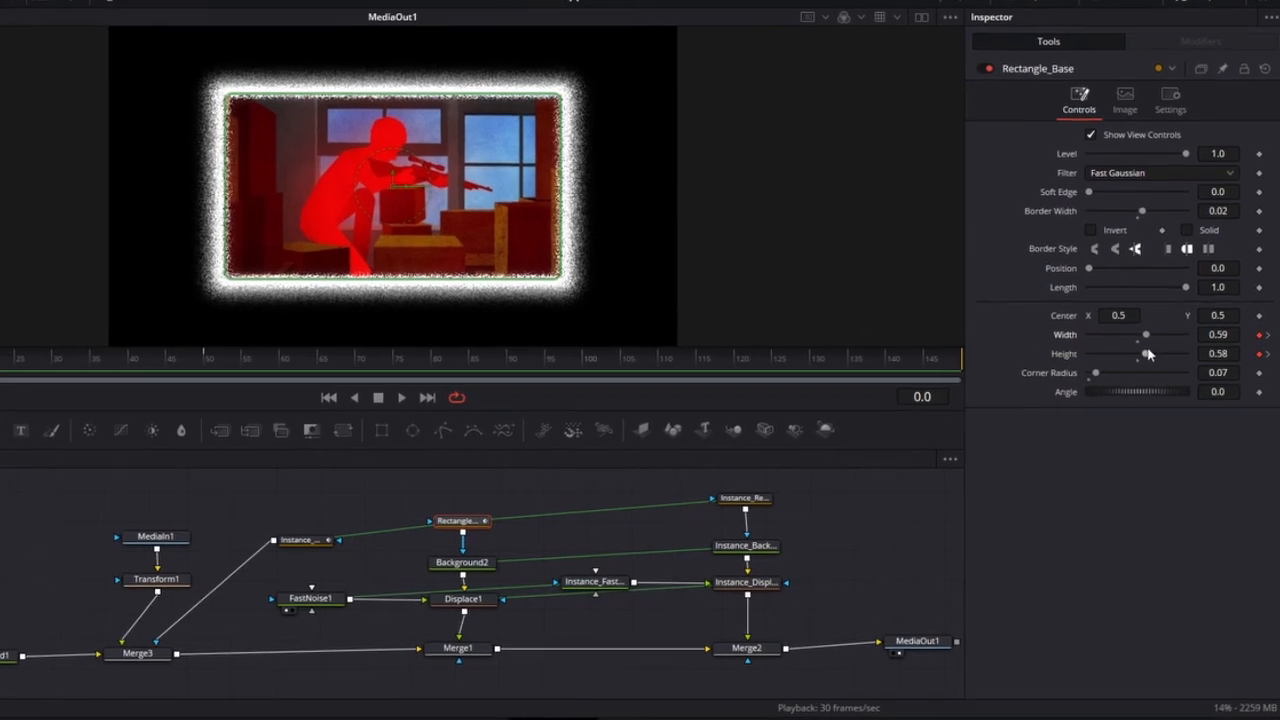
{"action": "left_click_drag", "start_coordinate": [1146, 358], "coordinate": [1065, 366]}
{"action": "left_click_drag", "start_coordinate": [1145, 337], "coordinate": [1046, 347]}
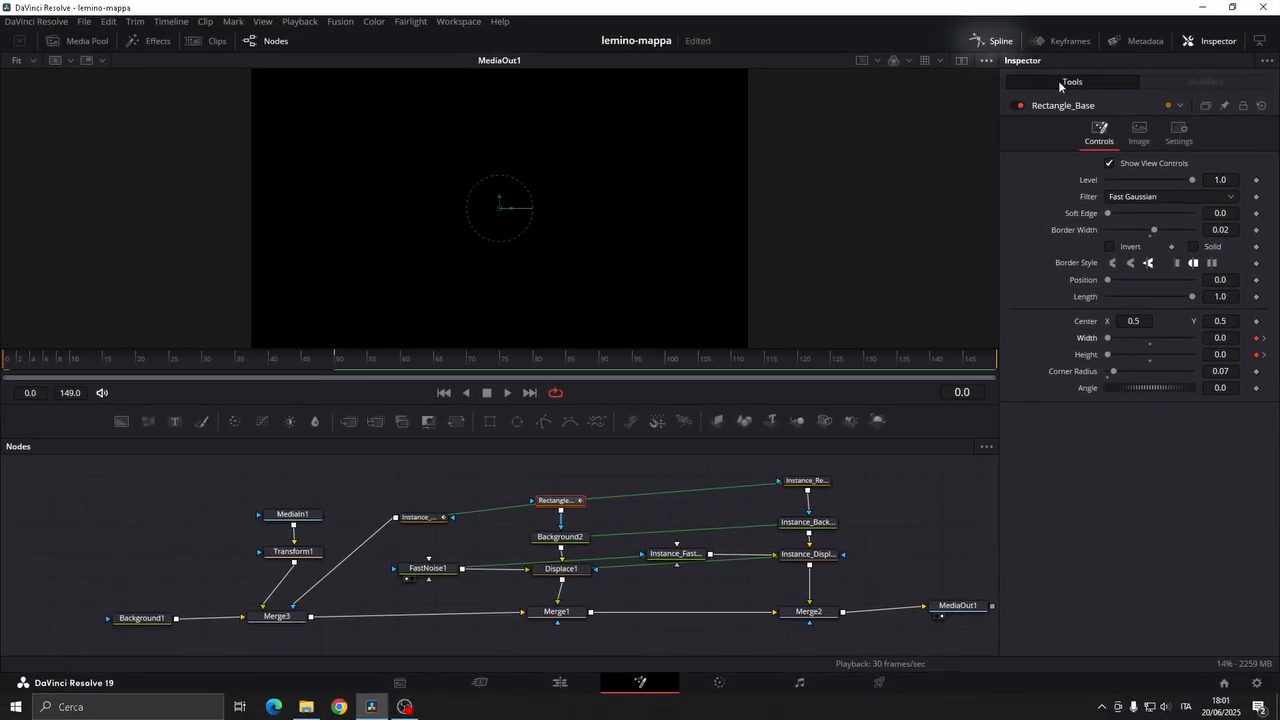
Step: Open the Spline editor for the selected tool only, and display Rectangle_Base's Width and Height curves fitted to the view
{"action": "left_click", "coordinate": [999, 45]}
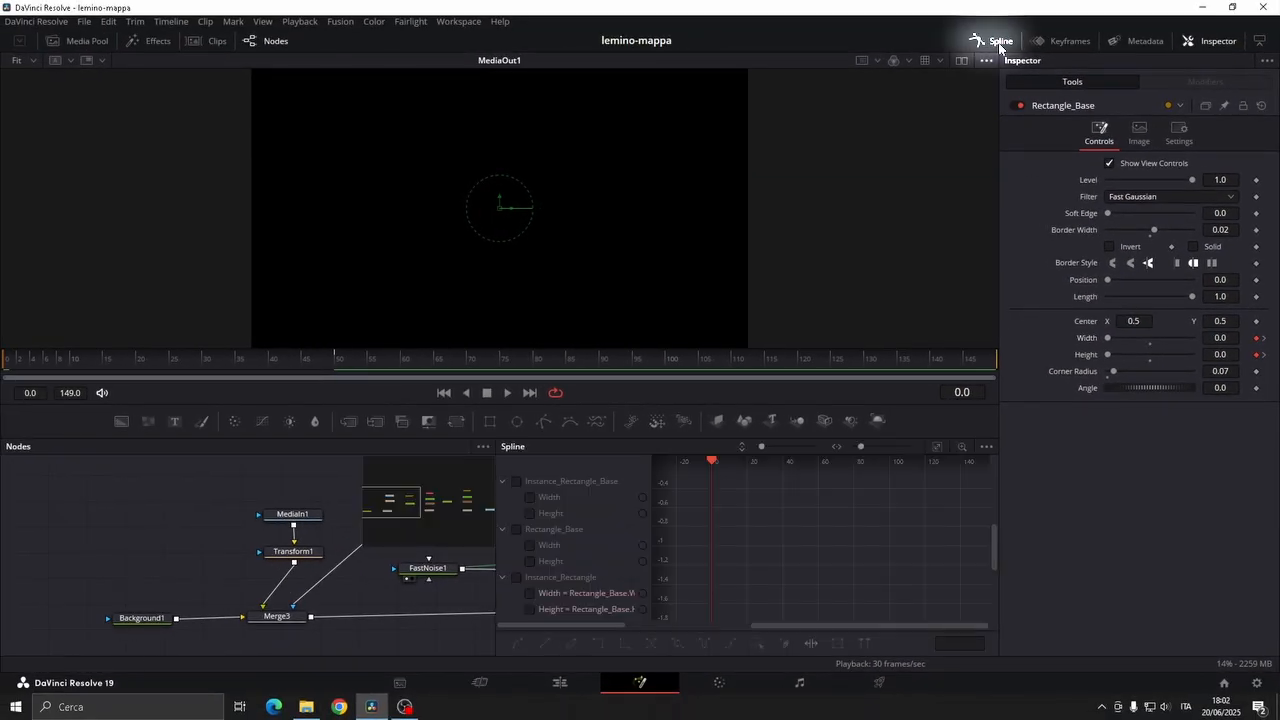
{"action": "left_click", "coordinate": [988, 447]}
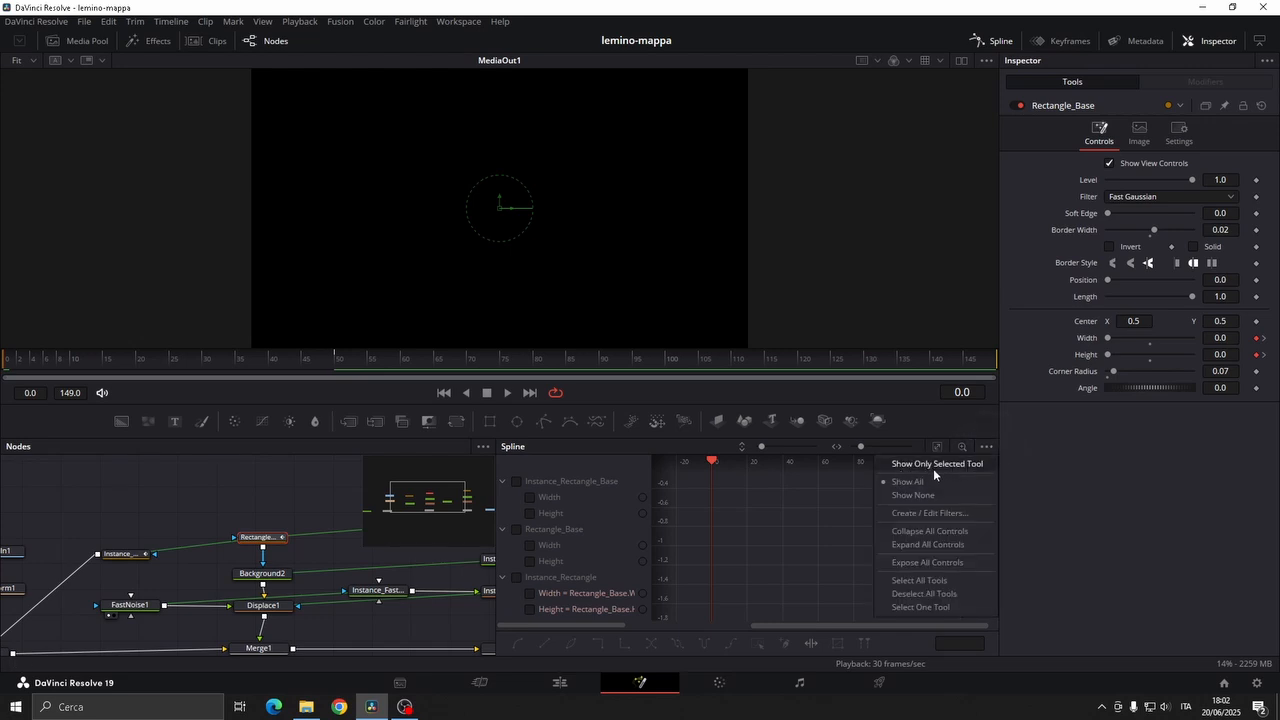
{"action": "left_click", "coordinate": [970, 464]}
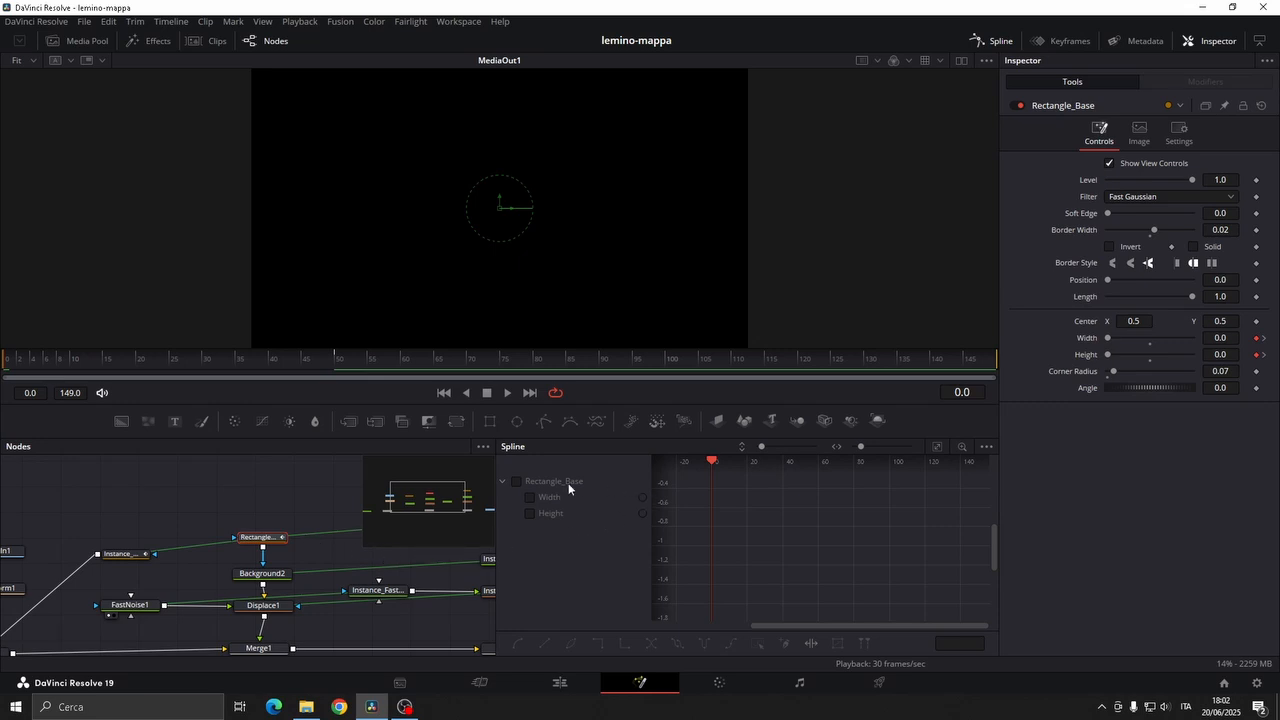
{"action": "left_click", "coordinate": [516, 481]}
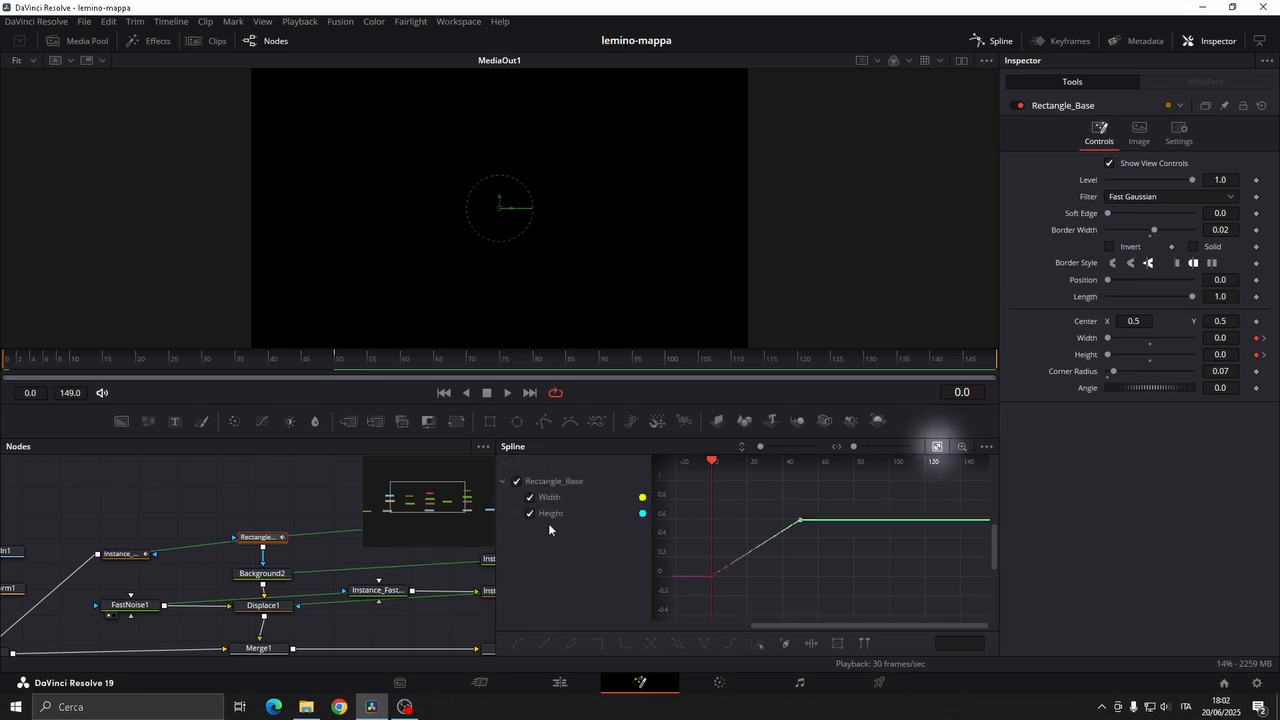
{"action": "left_click", "coordinate": [937, 448]}
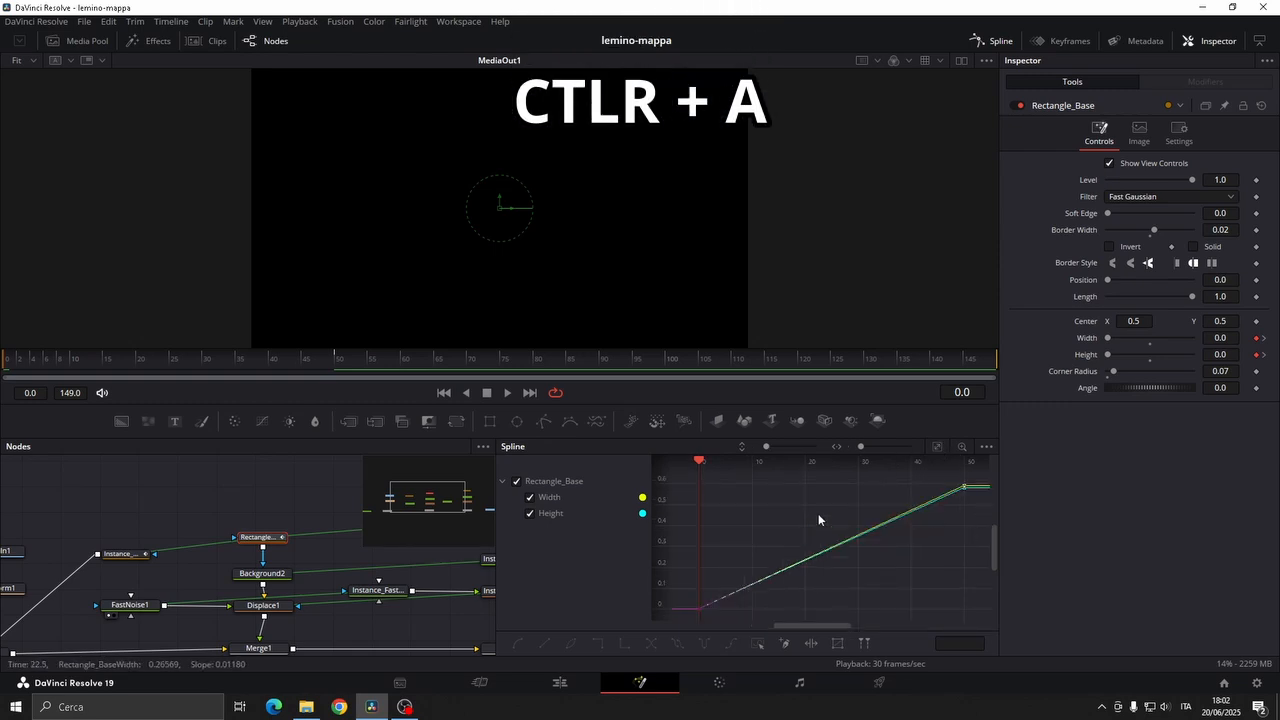
Step: Select all of Rectangle_Base's Width and Height keyframes and smooth their curves, trying linear interpolation for comparison
{"action": "key", "text": "ctrl+a"}
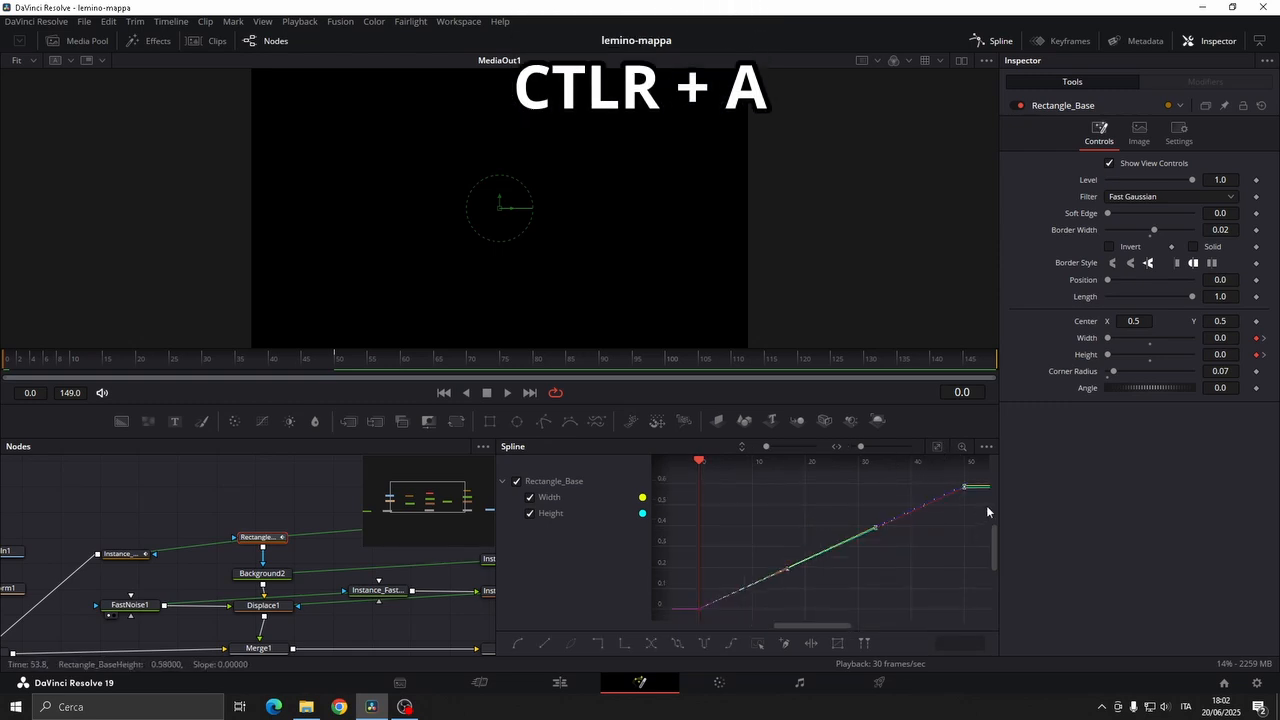
{"action": "left_click", "coordinate": [983, 480]}
{"action": "left_click_drag", "start_coordinate": [981, 475], "coordinate": [690, 609]}
{"action": "key", "text": "s"}
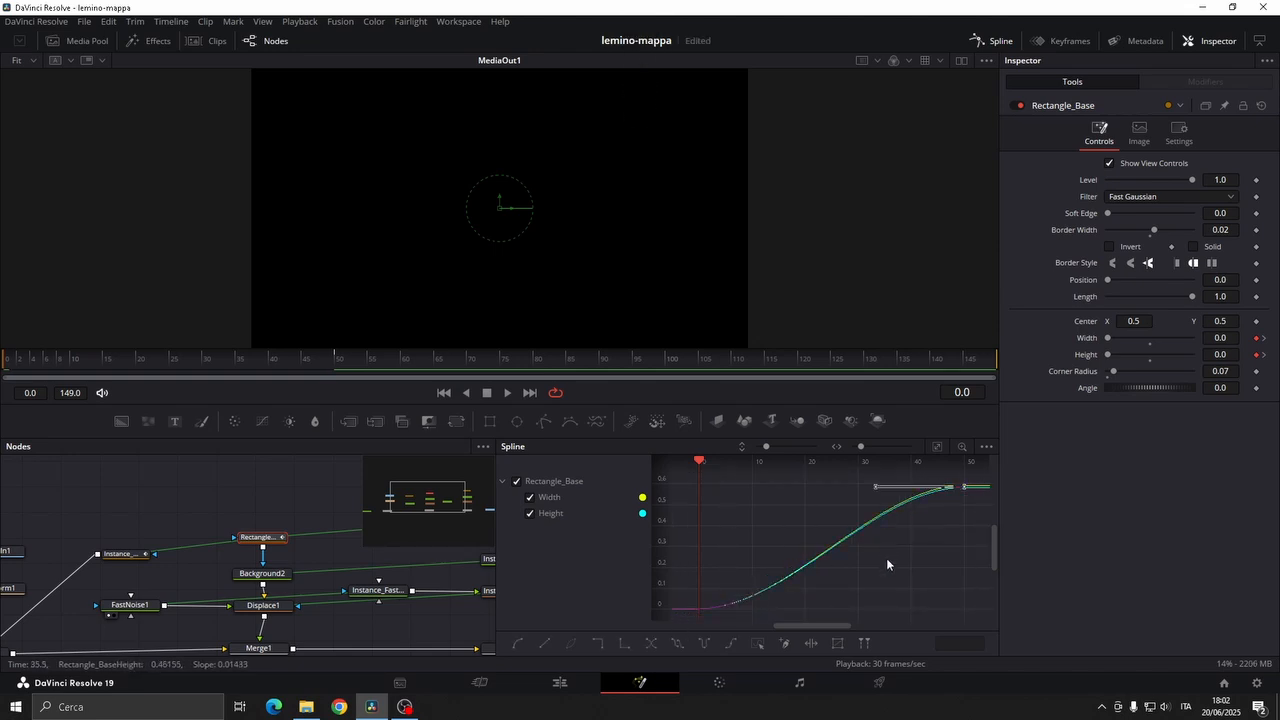
{"action": "key", "text": "l"}
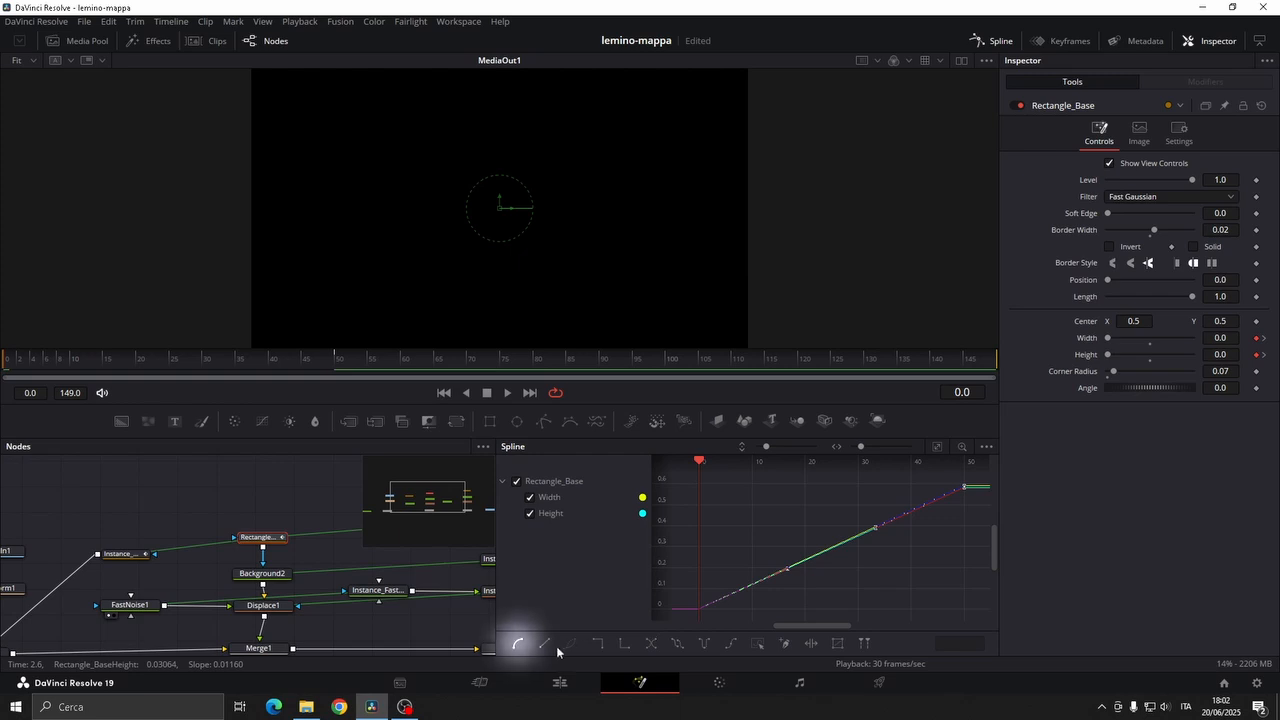
{"action": "left_click", "coordinate": [521, 647]}
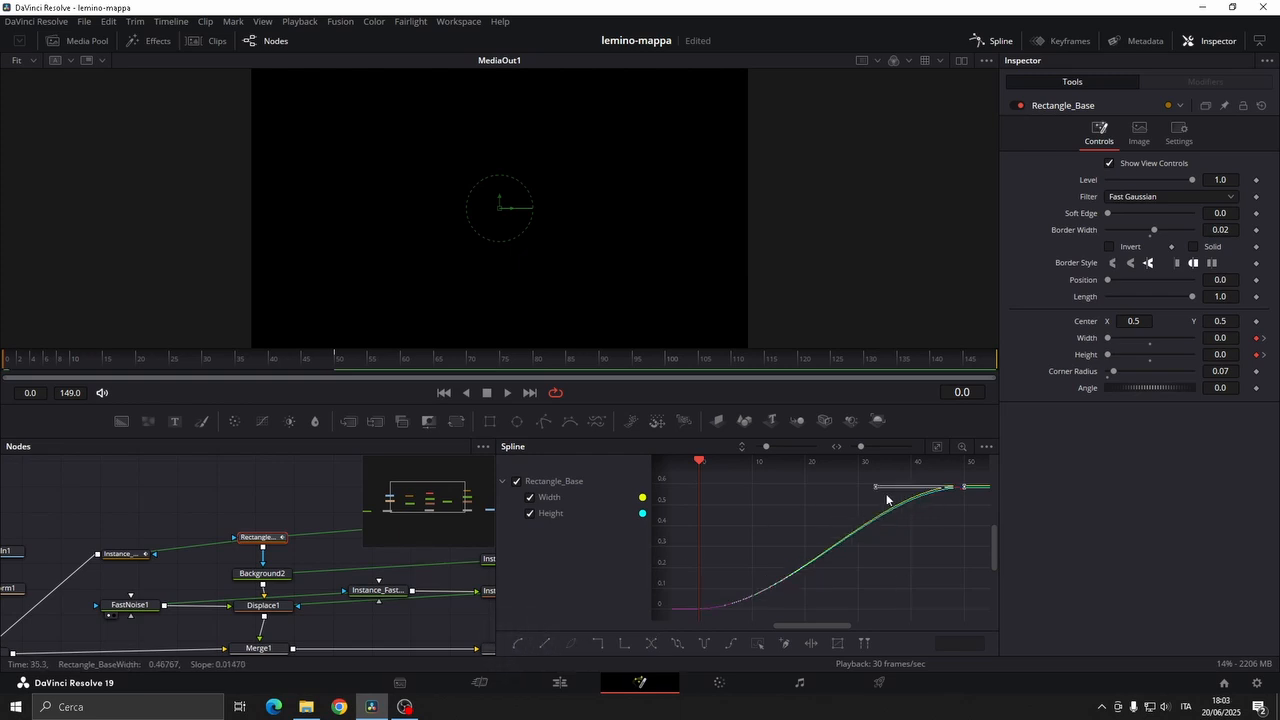
Step: Show the ease controls for the end keyframes of Width and Height, adjust their Ease In, and close the Spline editor
{"action": "left_click_drag", "start_coordinate": [935, 544], "coordinate": [979, 480]}
{"action": "key", "text": "t"}
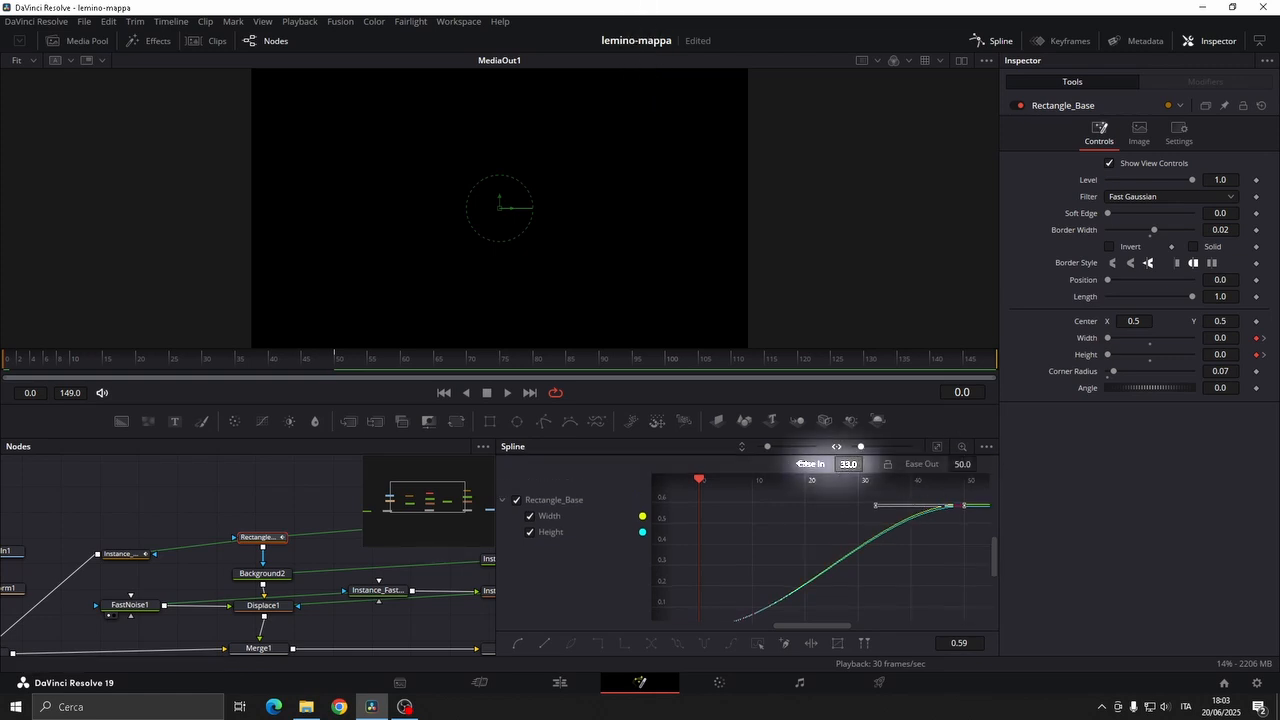
{"action": "left_click_drag", "start_coordinate": [803, 464], "coordinate": [865, 464]}
{"action": "left_click", "coordinate": [998, 44]}
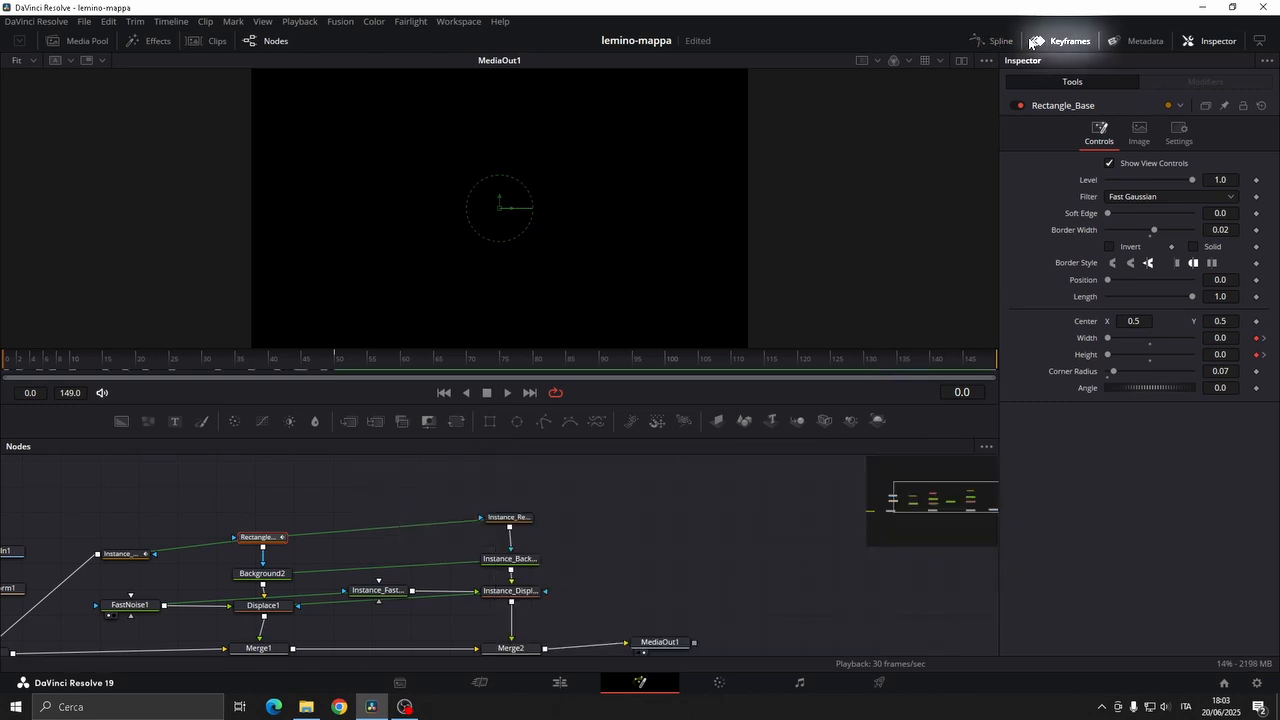
Step: Open the Keyframes editor fitted to Rectangle_Base's timing, and scrub to frame 22 to preview the opening animation
{"action": "left_click", "coordinate": [1073, 42]}
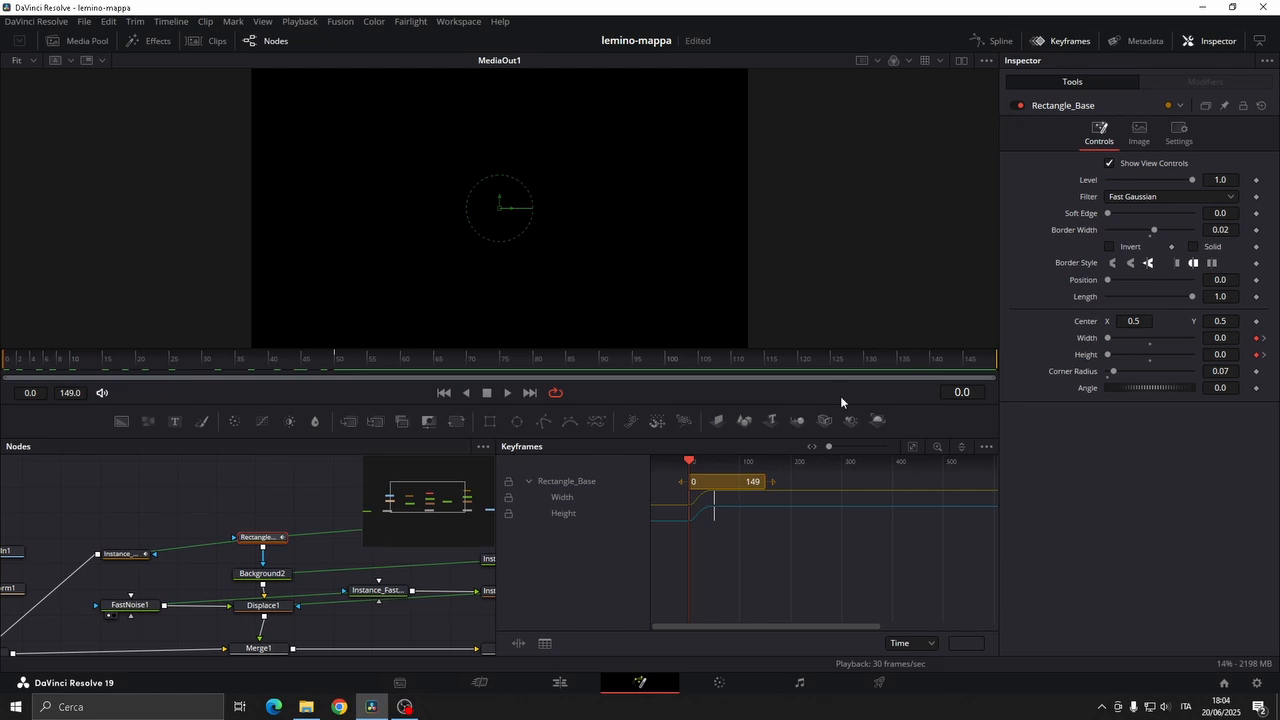
{"action": "left_click", "coordinate": [916, 447]}
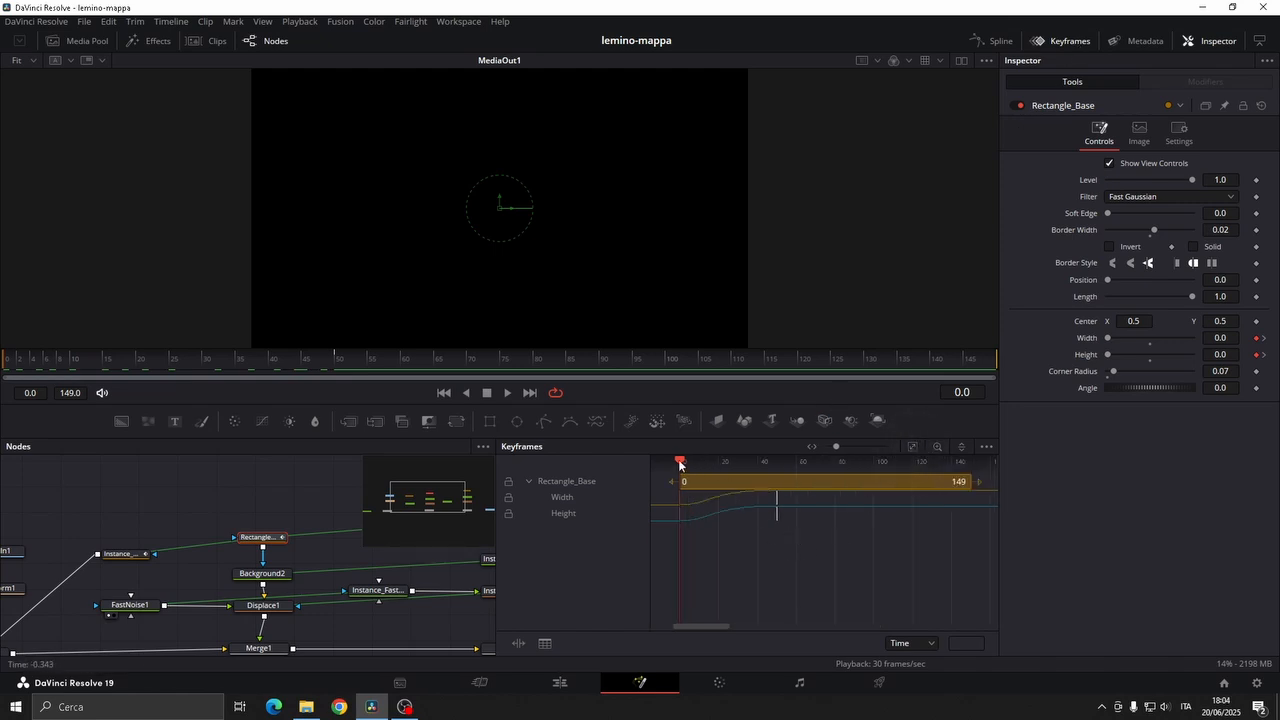
{"action": "left_click_drag", "start_coordinate": [679, 463], "coordinate": [722, 462]}
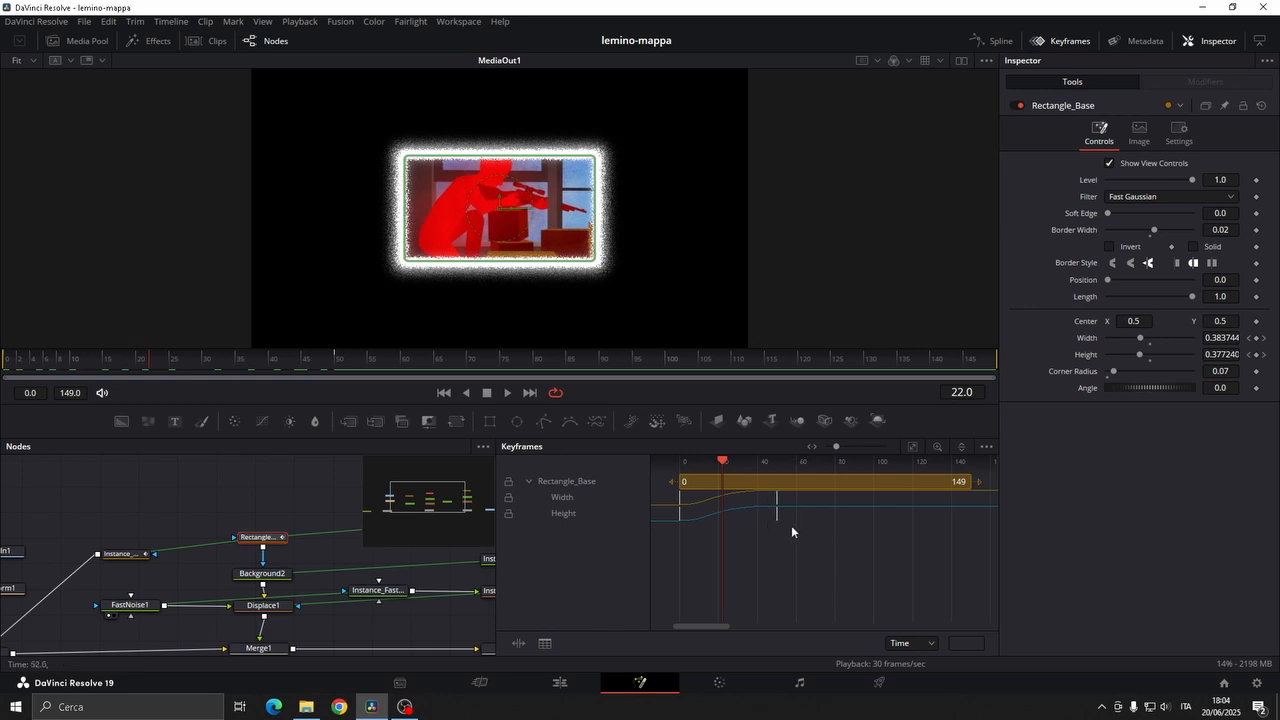
Step: Stagger Rectangle_Base's animation by moving the Height keyframes to about frames 26 and 87 and the Width keyframes to about 57 and 103
{"action": "left_click", "coordinate": [776, 500]}
{"action": "left_click_drag", "start_coordinate": [776, 503], "coordinate": [849, 504]}
{"action": "left_click_drag", "start_coordinate": [680, 504], "coordinate": [731, 517]}
{"action": "left_click", "coordinate": [788, 518]}
{"action": "left_click", "coordinate": [842, 510]}
{"action": "left_click_drag", "start_coordinate": [845, 503], "coordinate": [879, 503]}
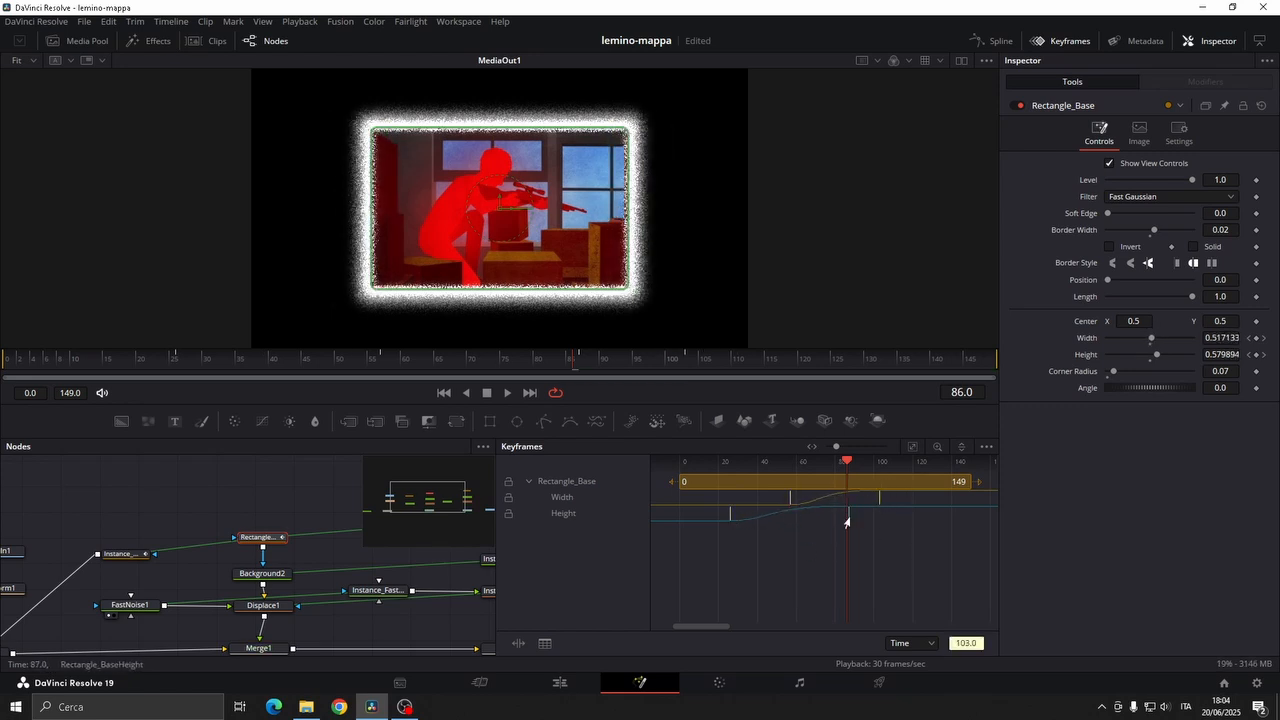